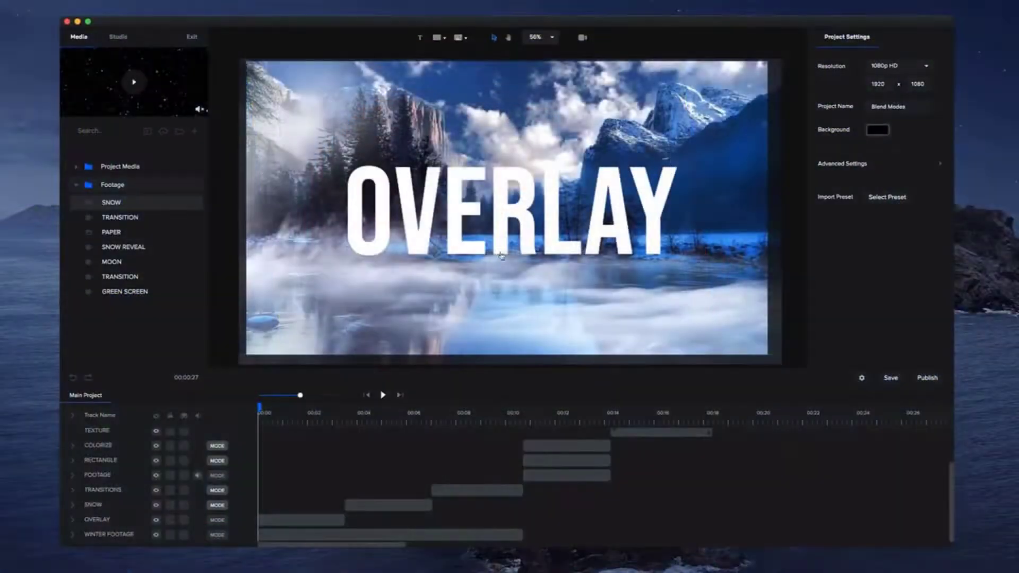
Select the OVERLAY title layer over the winter mountain footage
{"action": "left_click", "coordinate": [495, 253]}
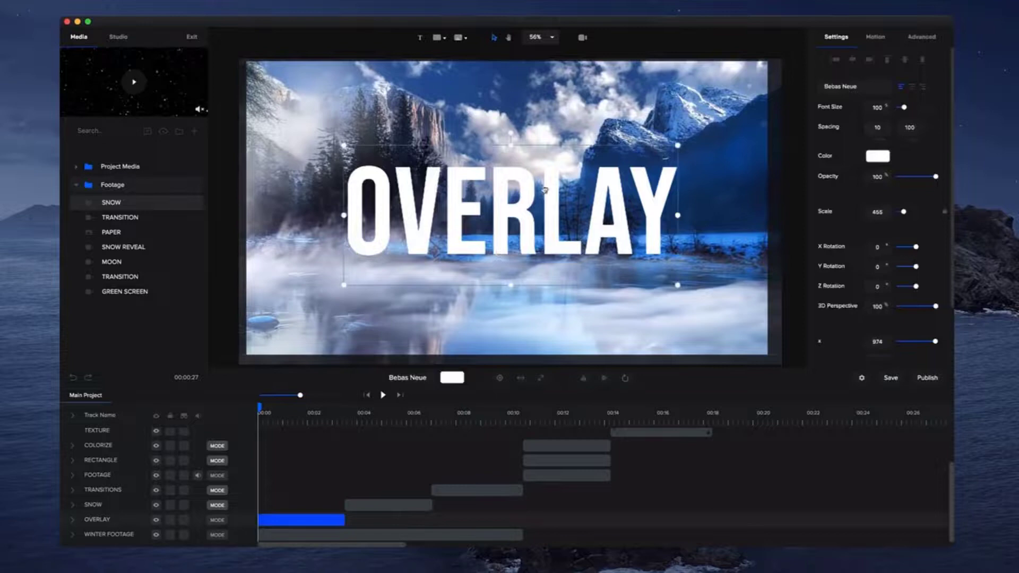
{"action": "left_click", "coordinate": [715, 225]}
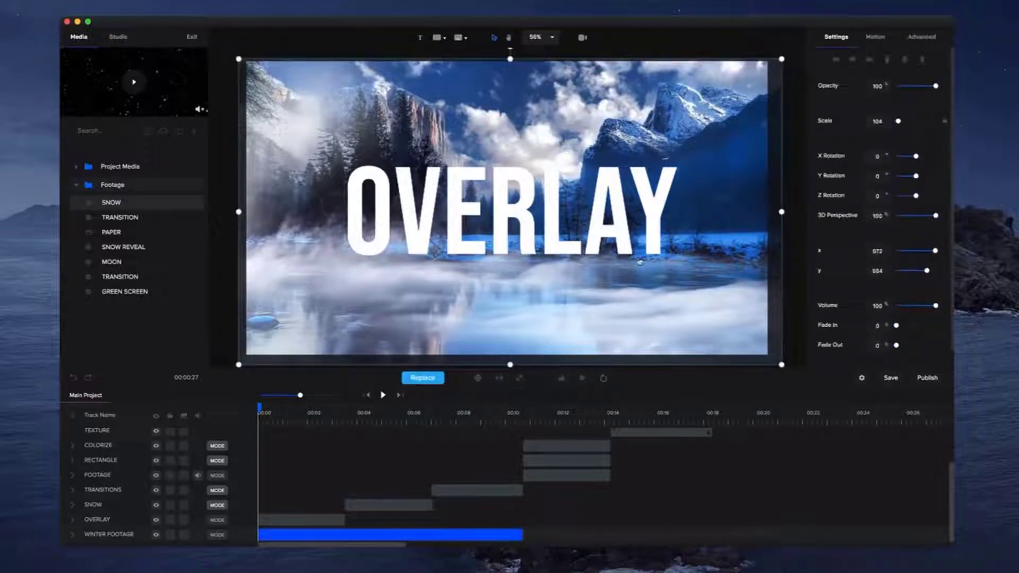
{"action": "left_click", "coordinate": [307, 521]}
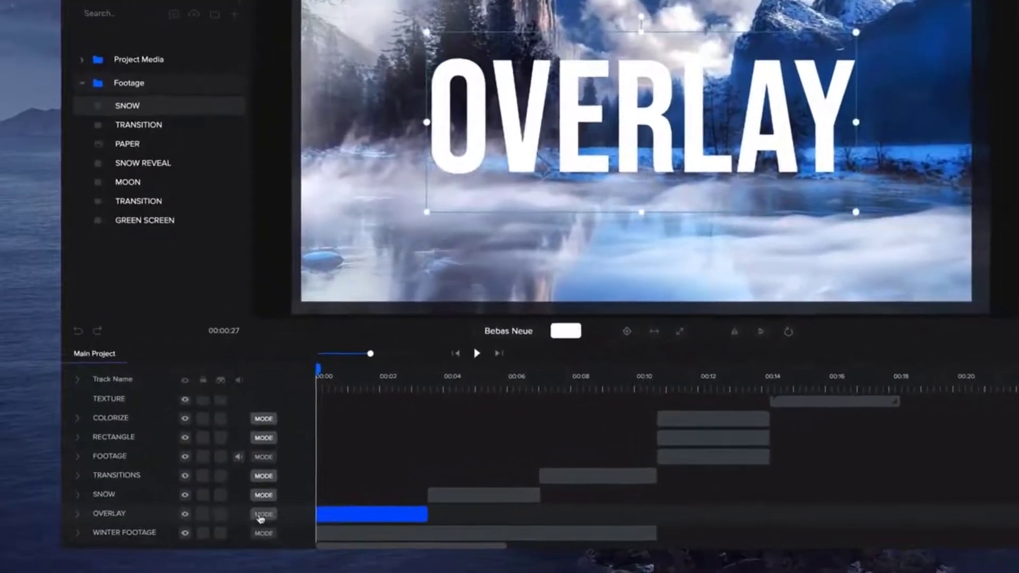
Set the OVERLAY title to Overlay blend mode, then duplicate it with Cmd+D and undo
{"action": "left_click", "coordinate": [217, 520]}
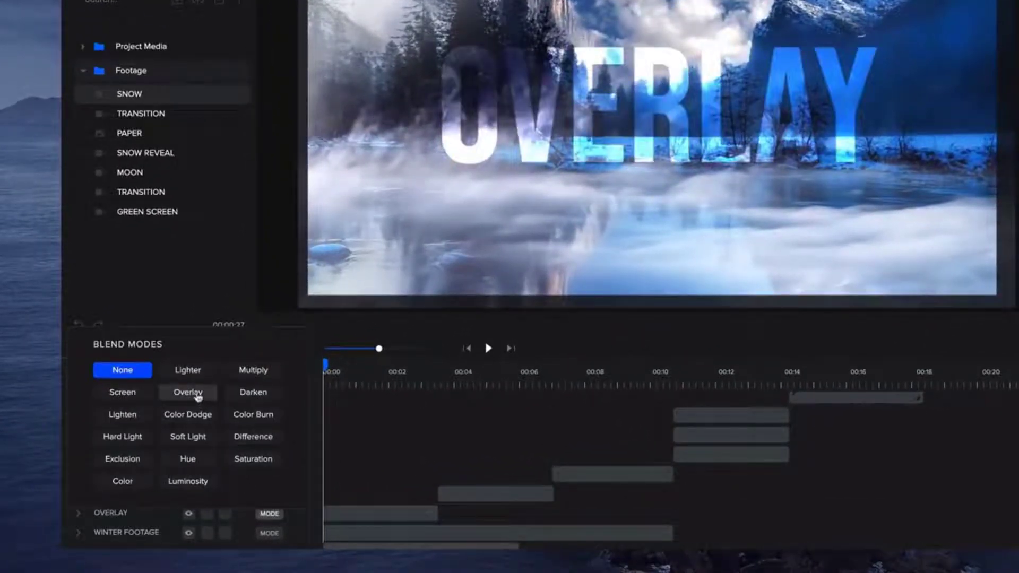
{"action": "left_click", "coordinate": [197, 398]}
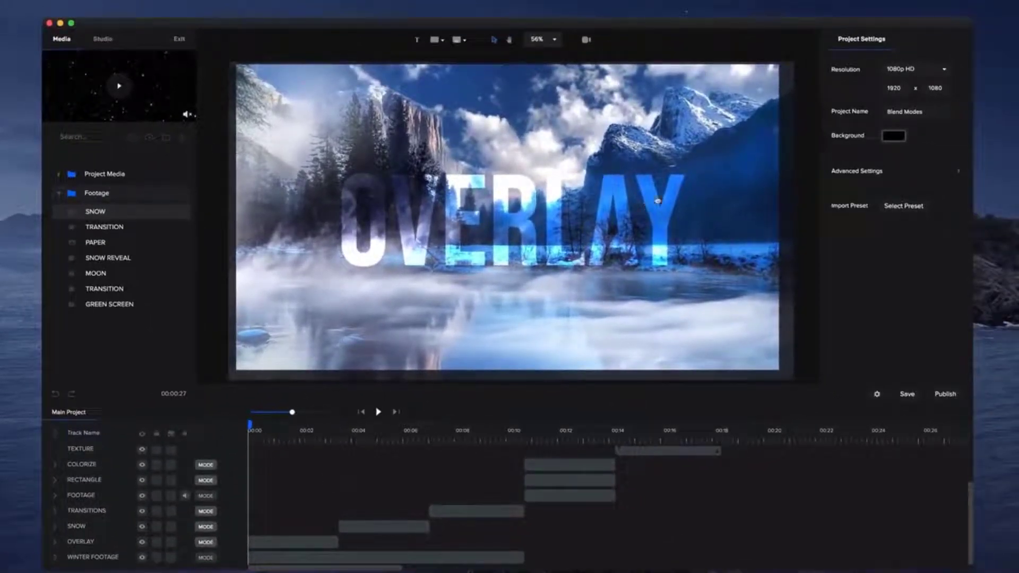
{"action": "left_click", "coordinate": [657, 200]}
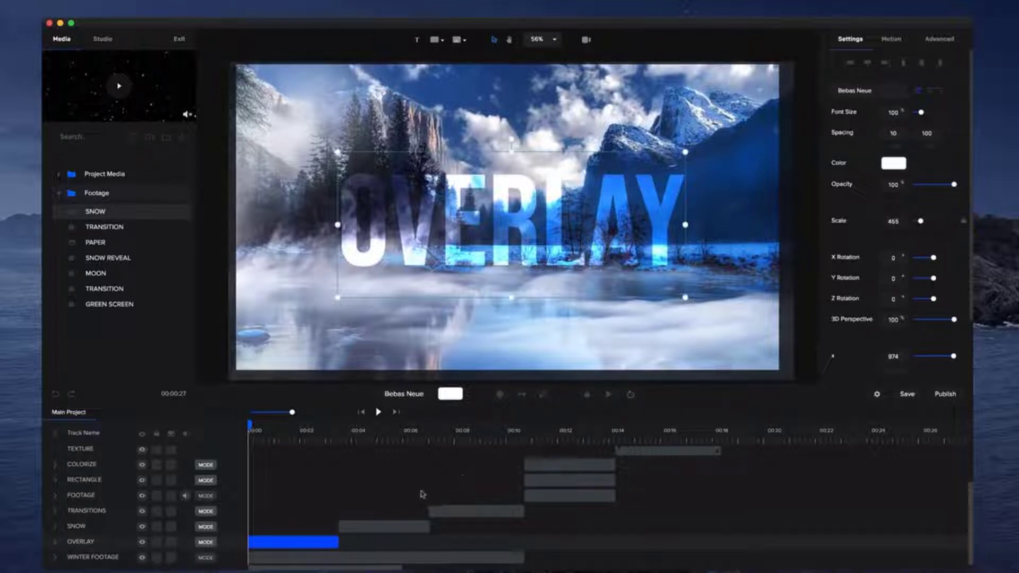
{"action": "key", "text": "super+d"}
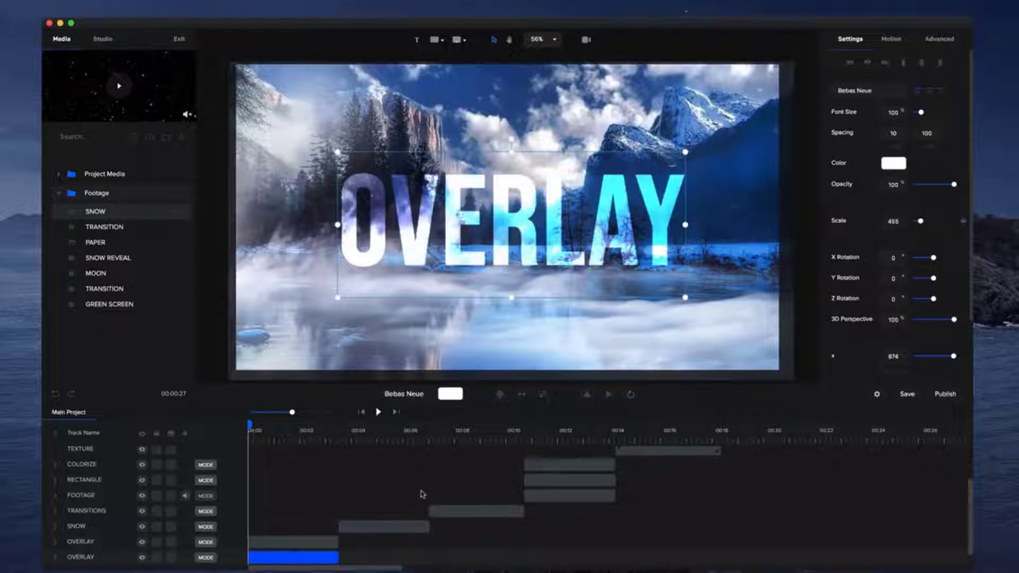
{"action": "key", "text": "super+z"}
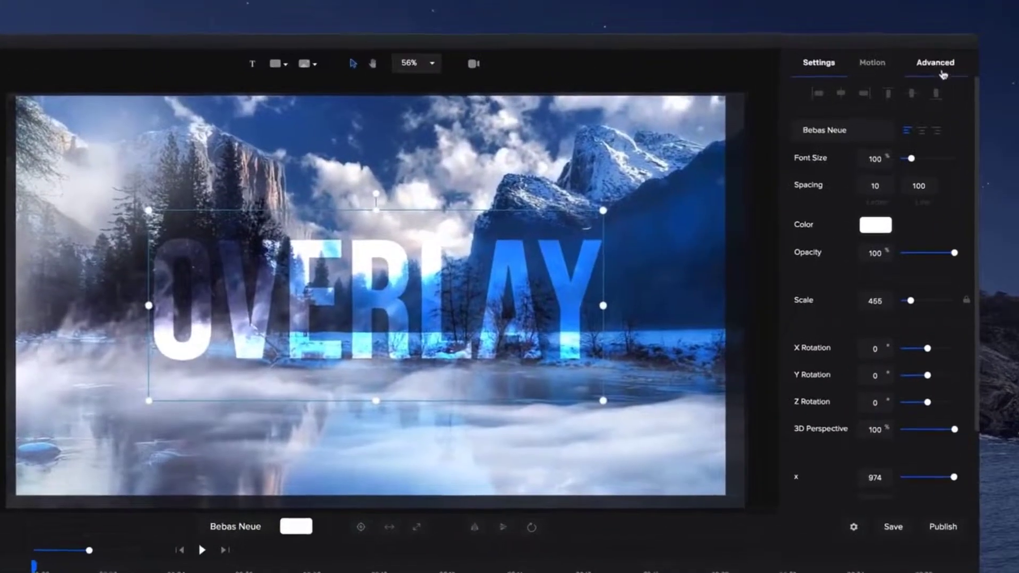
Give the title's shadow blur 100 and a semi-transparent white colour
{"action": "left_click", "coordinate": [939, 39]}
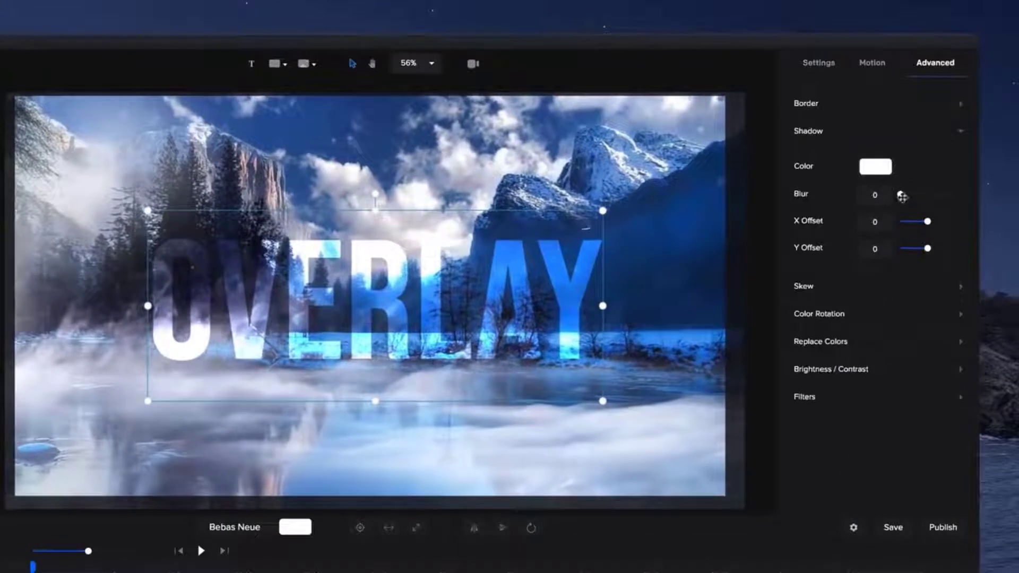
{"action": "left_click_drag", "start_coordinate": [902, 196], "coordinate": [959, 199]}
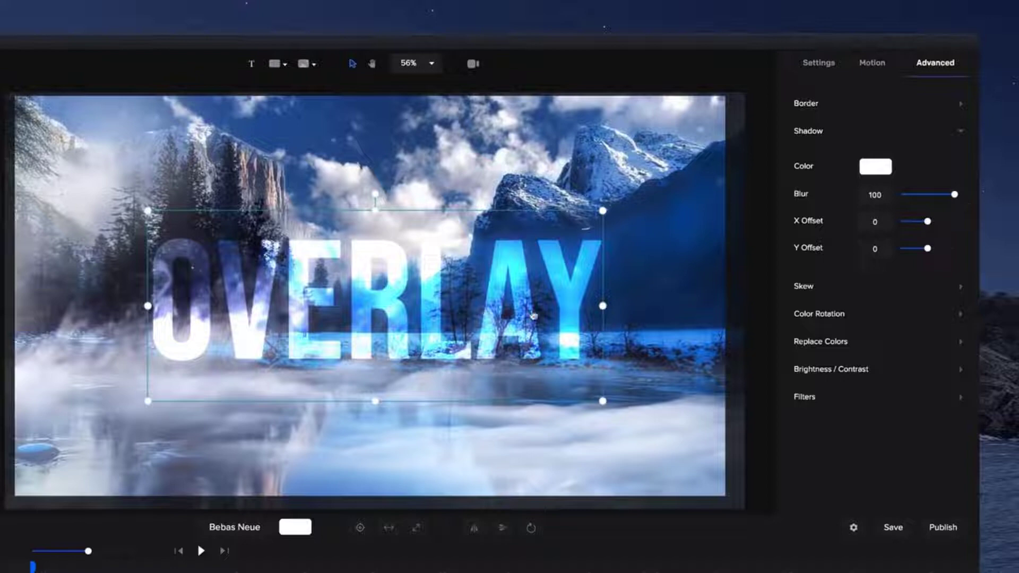
{"action": "left_click", "coordinate": [885, 173]}
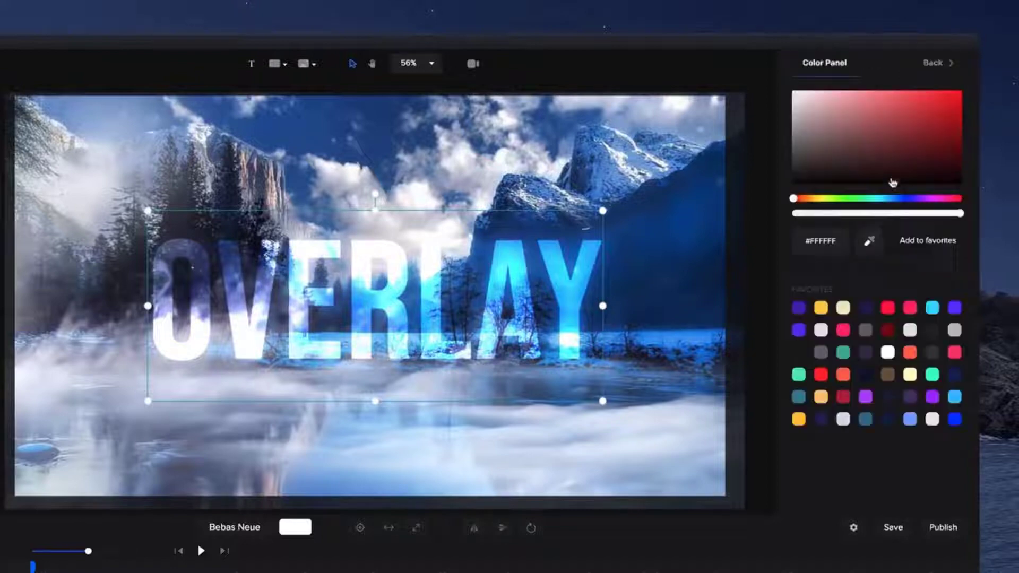
{"action": "left_click", "coordinate": [958, 218]}
{"action": "left_click_drag", "start_coordinate": [957, 218], "coordinate": [982, 199]}
{"action": "left_click", "coordinate": [945, 68]}
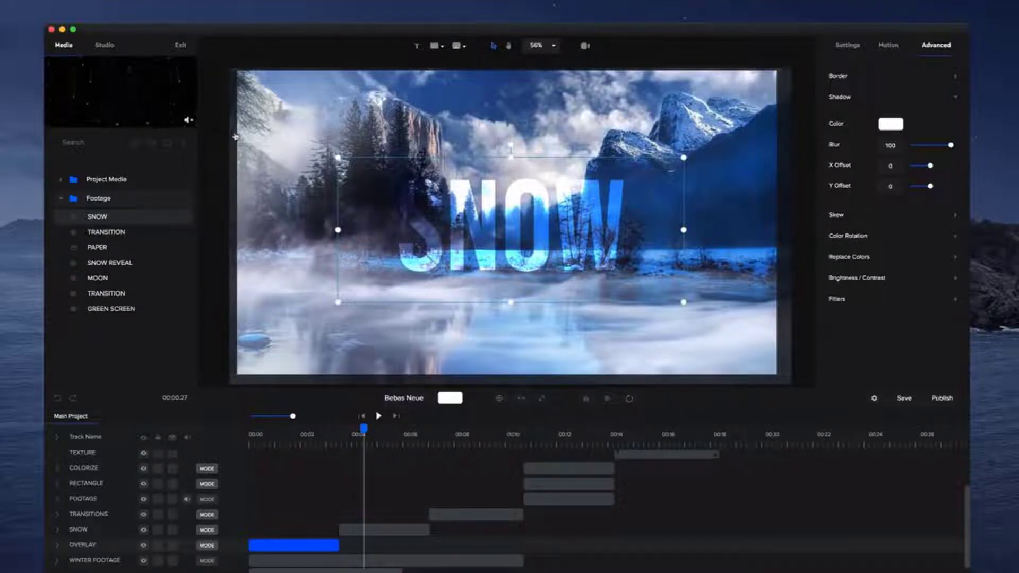
Add the SNOW footage, place its clip beside the SNOW title and trim it to end together
{"action": "mouse_move", "coordinate": [140, 82]}
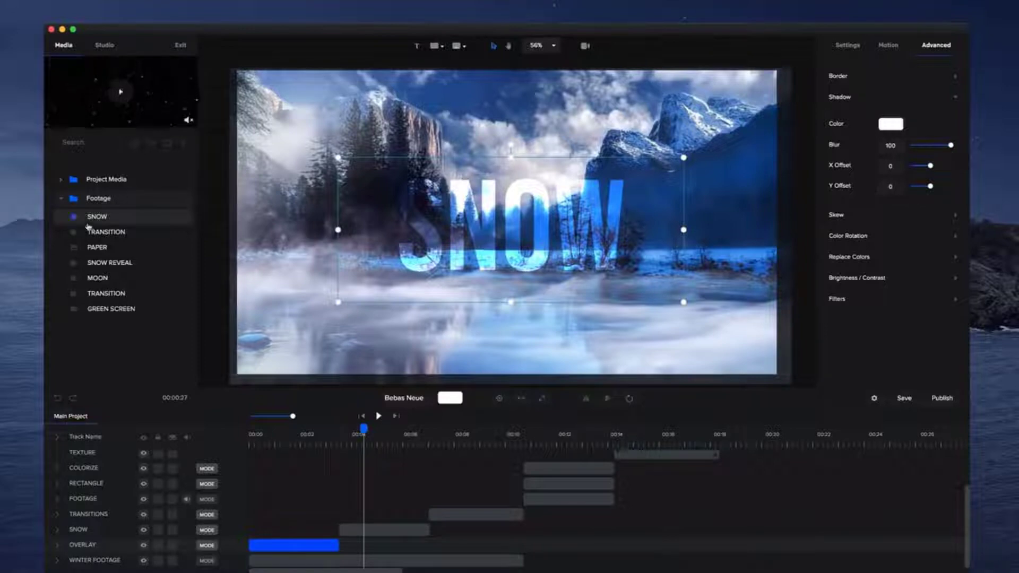
{"action": "left_click_drag", "start_coordinate": [120, 225], "coordinate": [321, 218]}
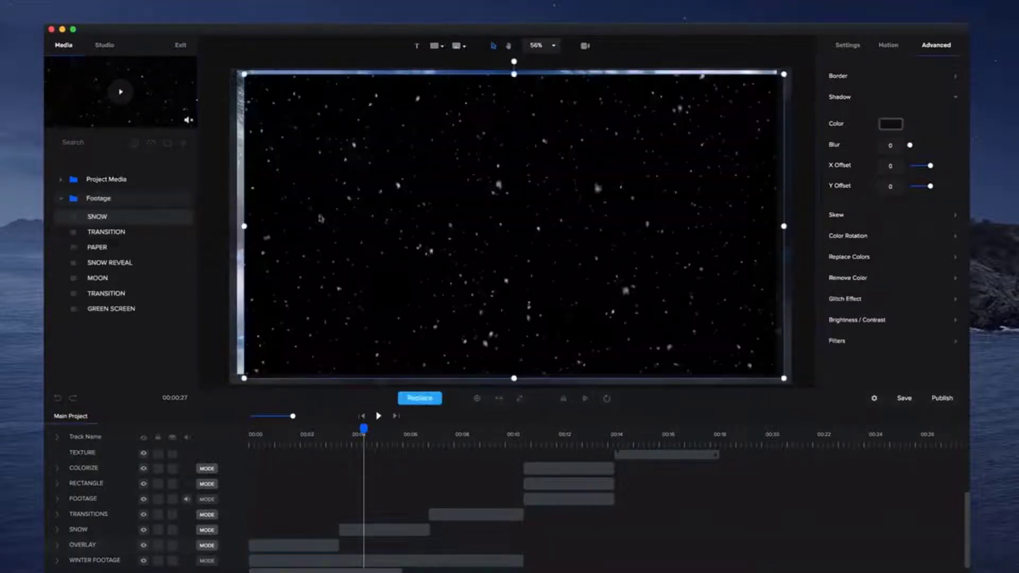
{"action": "scroll", "coordinate": [375, 500], "scroll_direction": "up", "scroll_amount": 3}
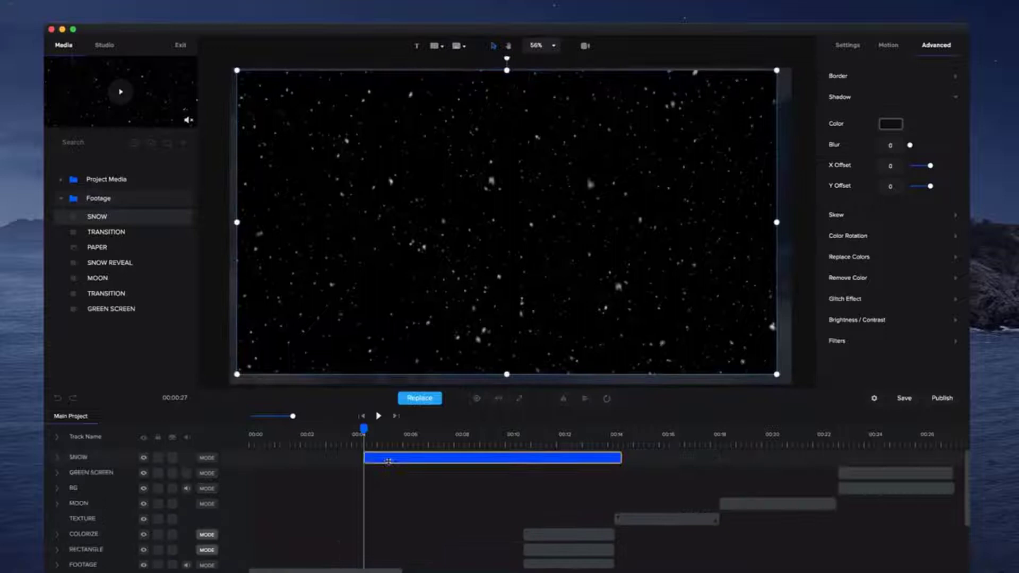
{"action": "left_click_drag", "start_coordinate": [375, 460], "coordinate": [117, 512]}
{"action": "left_click", "coordinate": [507, 531]}
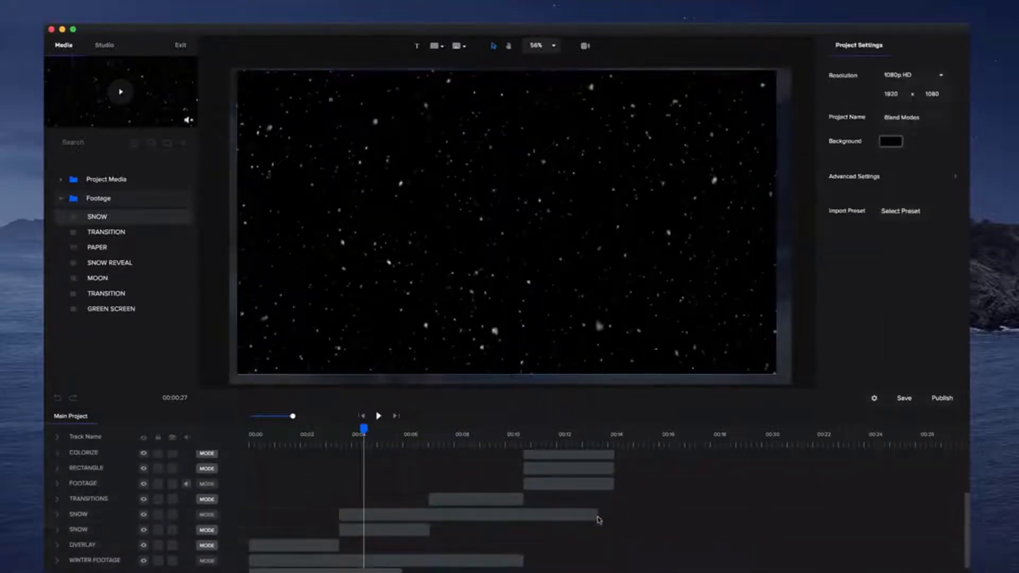
{"action": "left_click_drag", "start_coordinate": [593, 514], "coordinate": [428, 514]}
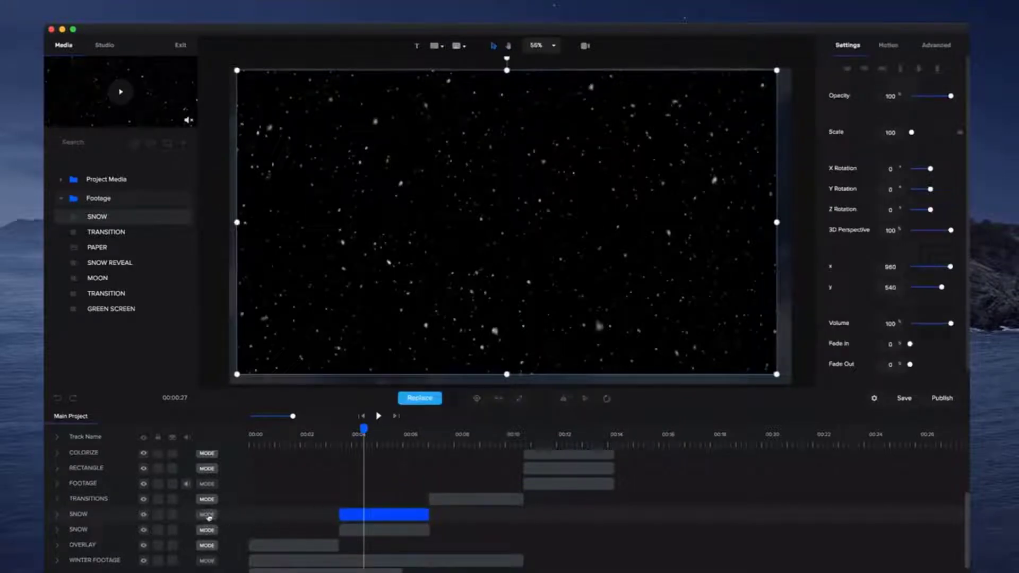
Set the snow footage to Screen blend mode and preview it from about 00:03
{"action": "left_click", "coordinate": [207, 515]}
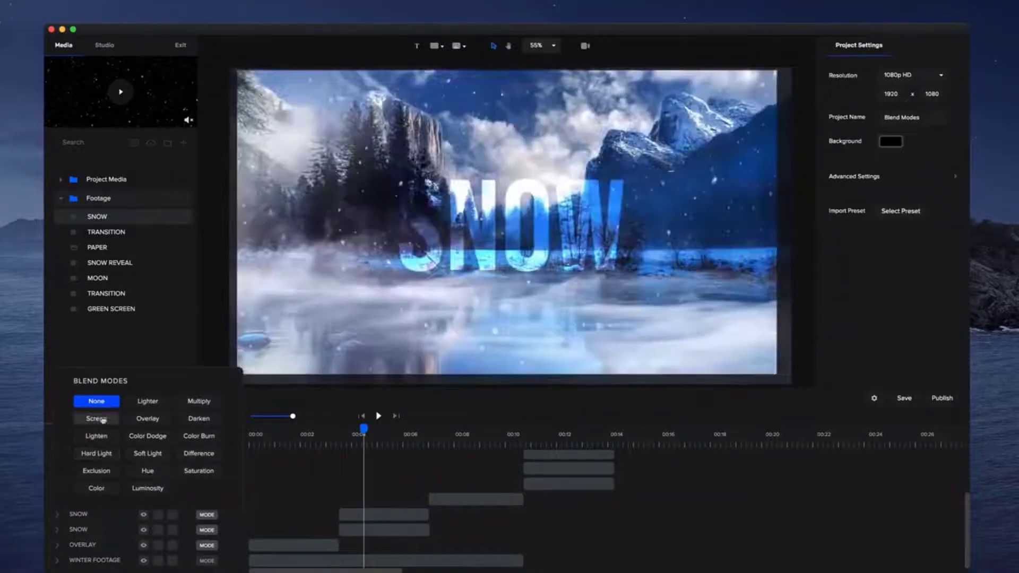
{"action": "left_click", "coordinate": [102, 419]}
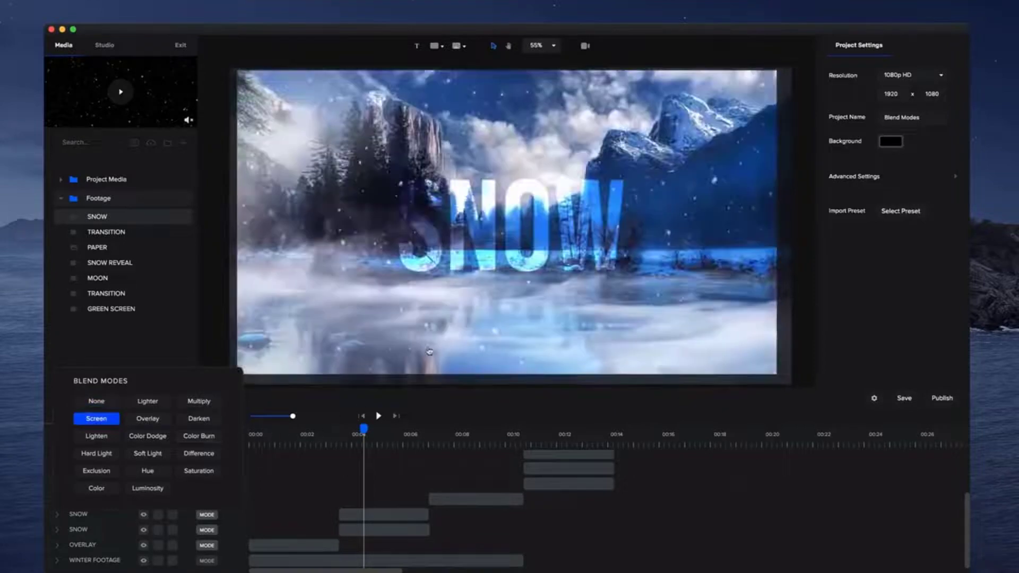
{"action": "left_click", "coordinate": [333, 433]}
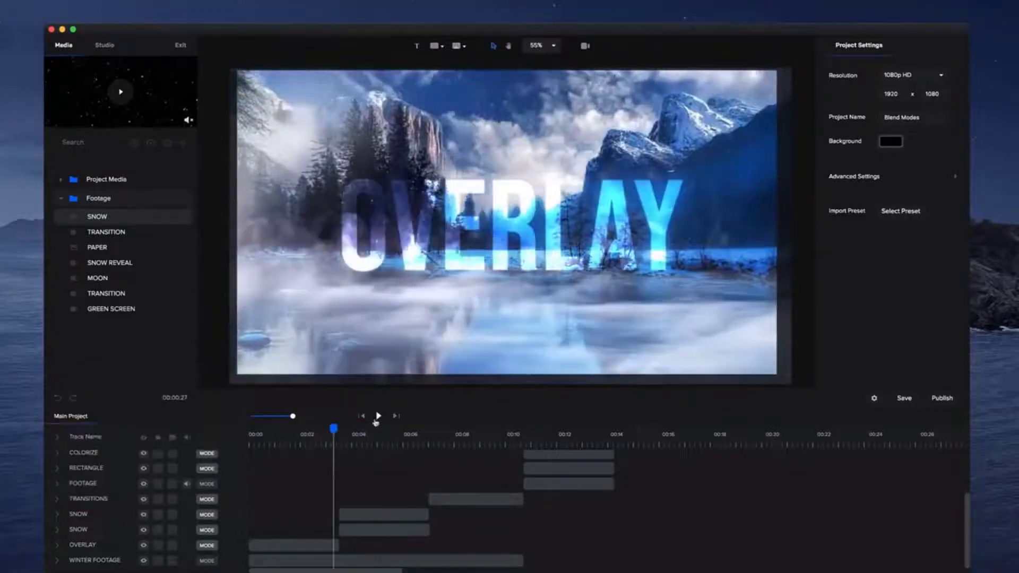
{"action": "left_click", "coordinate": [378, 416]}
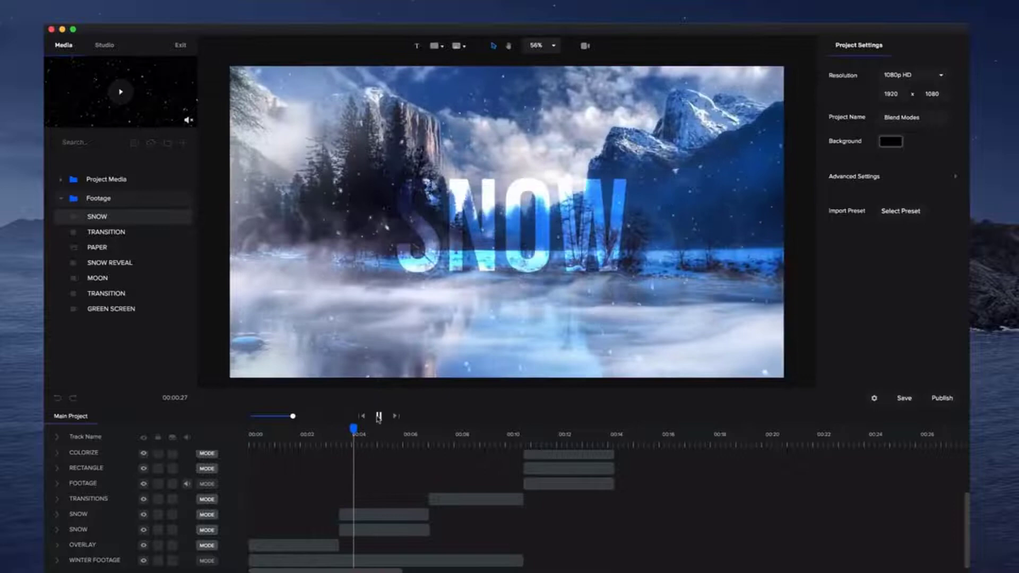
{"action": "left_click", "coordinate": [379, 417]}
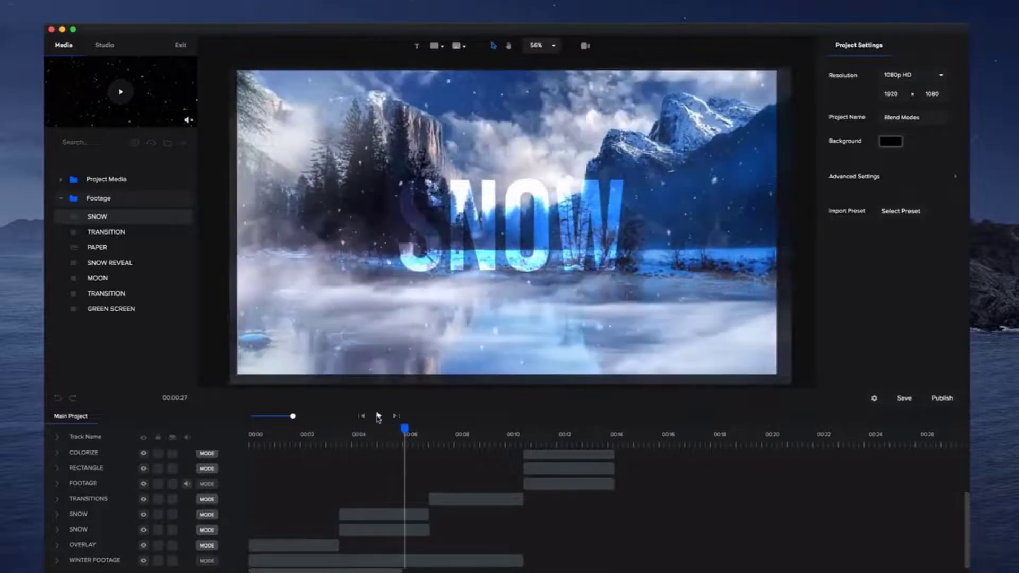
{"action": "left_click", "coordinate": [368, 514]}
{"action": "left_click", "coordinate": [207, 514]}
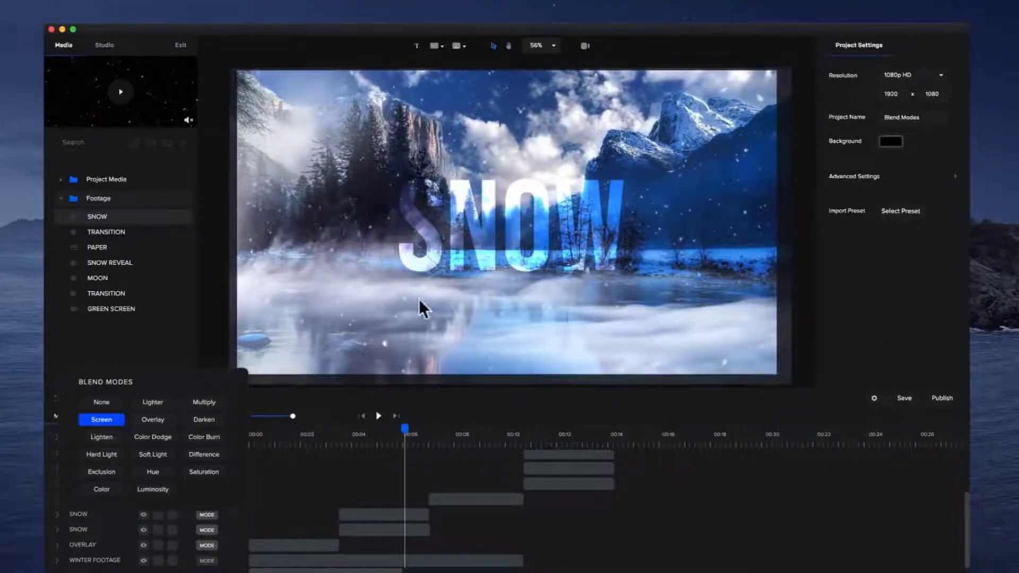
Add the TRANSITION footage onto the canvas at the TRANSITIONS title
{"action": "left_click", "coordinate": [435, 439]}
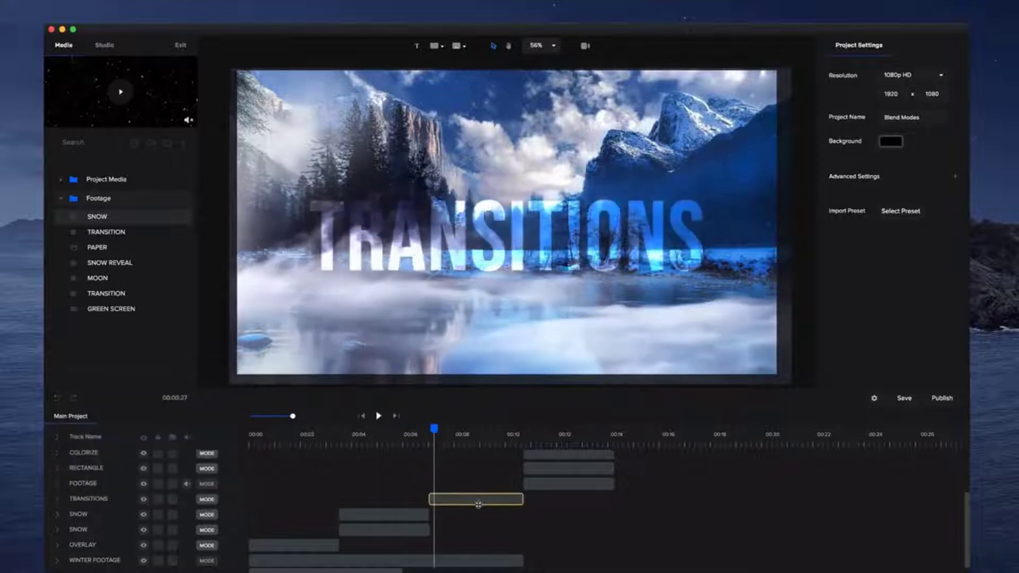
{"action": "left_click", "coordinate": [478, 499]}
{"action": "left_click", "coordinate": [135, 232]}
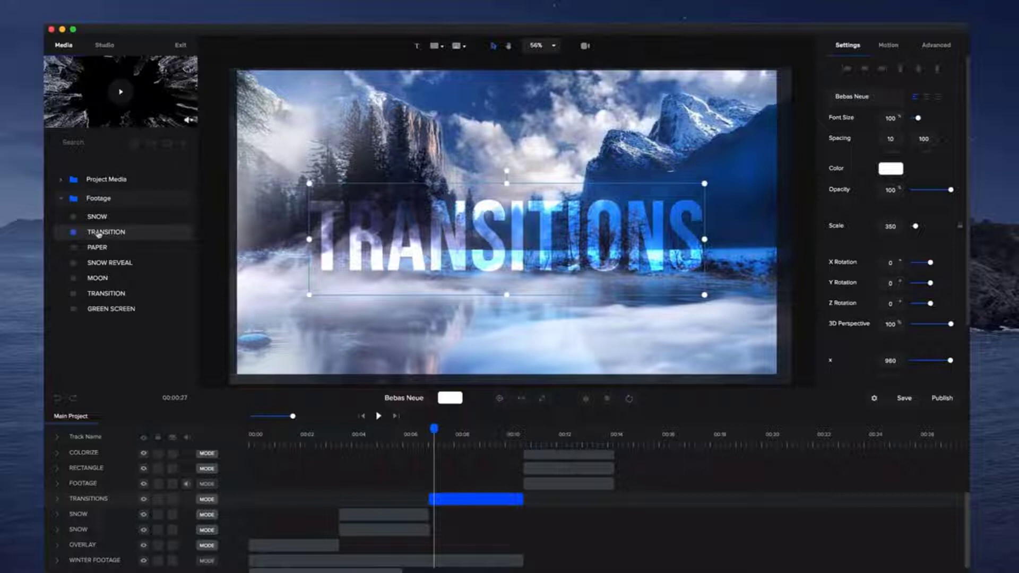
{"action": "left_click_drag", "start_coordinate": [98, 234], "coordinate": [511, 340]}
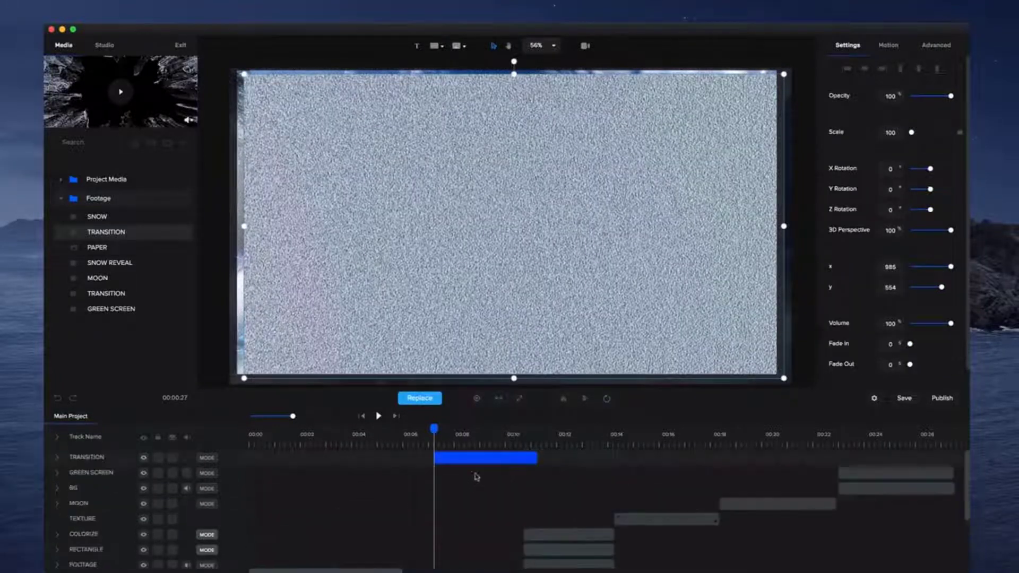
Nudge the TRANSITION clip's timing above the TRANSITIONS title and fit it to the canvas
{"action": "left_click_drag", "start_coordinate": [474, 458], "coordinate": [460, 459]}
{"action": "scroll", "coordinate": [113, 459], "scroll_direction": "down", "scroll_amount": 5}
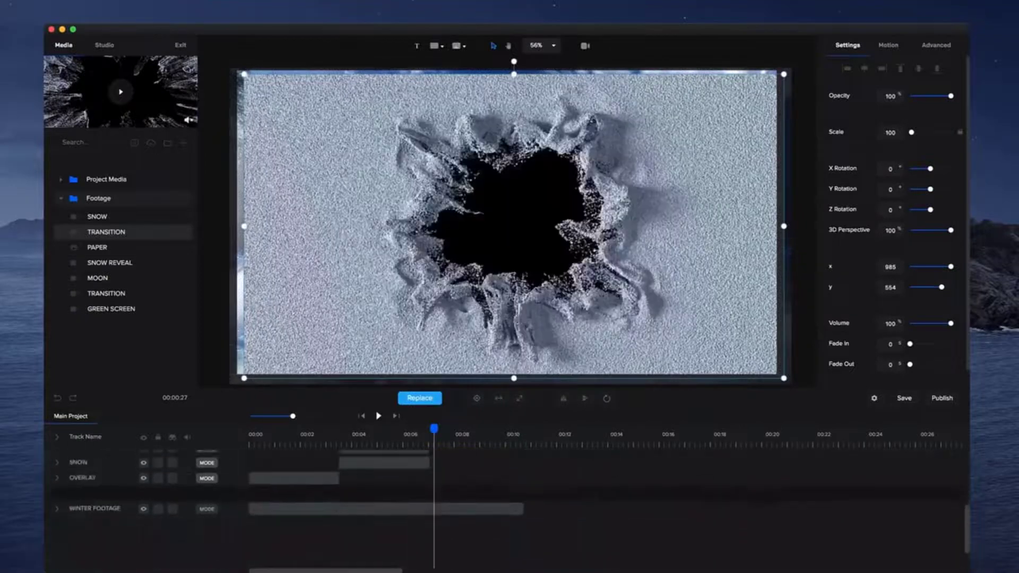
{"action": "left_click", "coordinate": [449, 499]}
{"action": "left_click", "coordinate": [481, 484]}
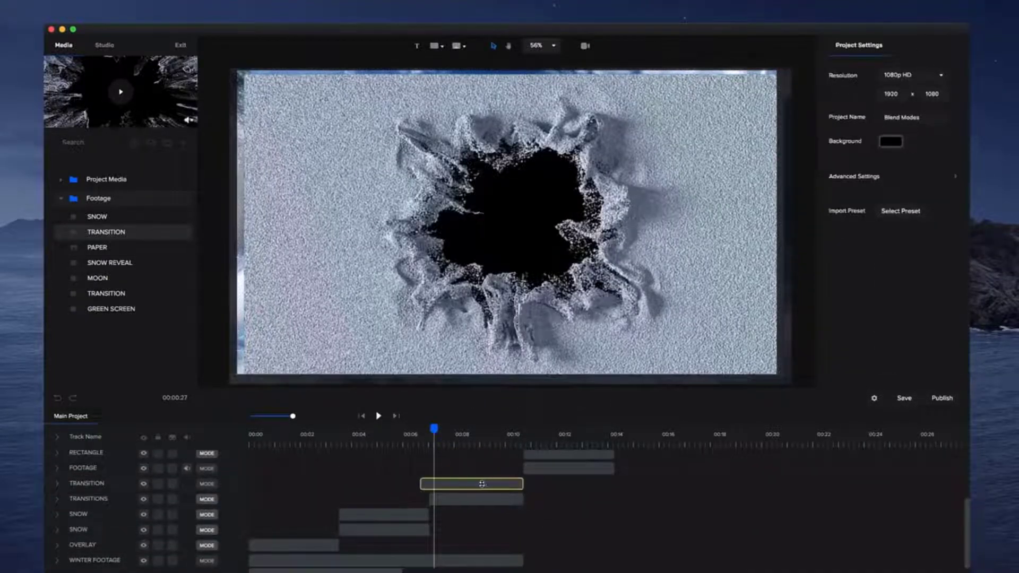
{"action": "left_click_drag", "start_coordinate": [470, 488], "coordinate": [478, 487]}
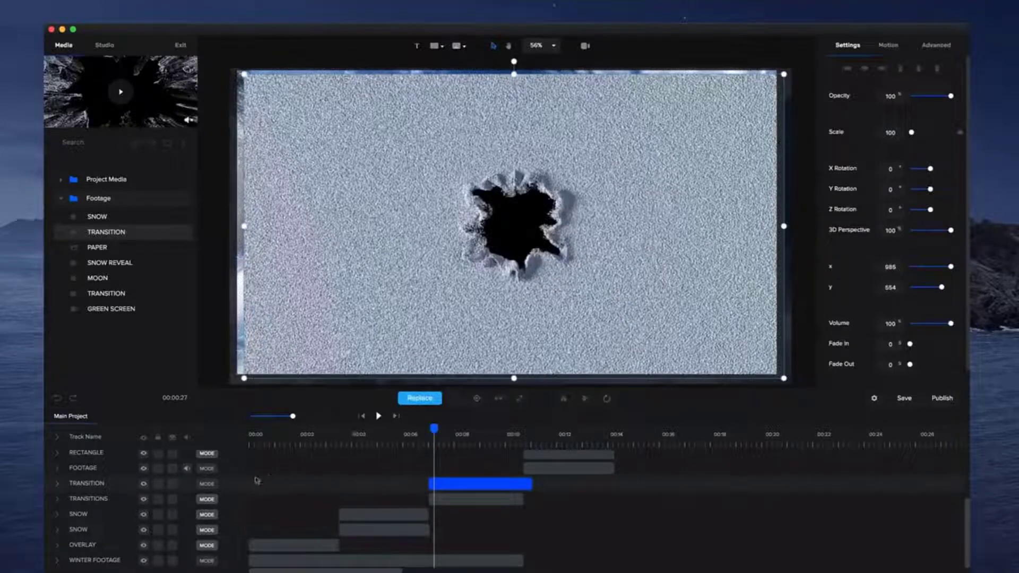
{"action": "left_click", "coordinate": [519, 398]}
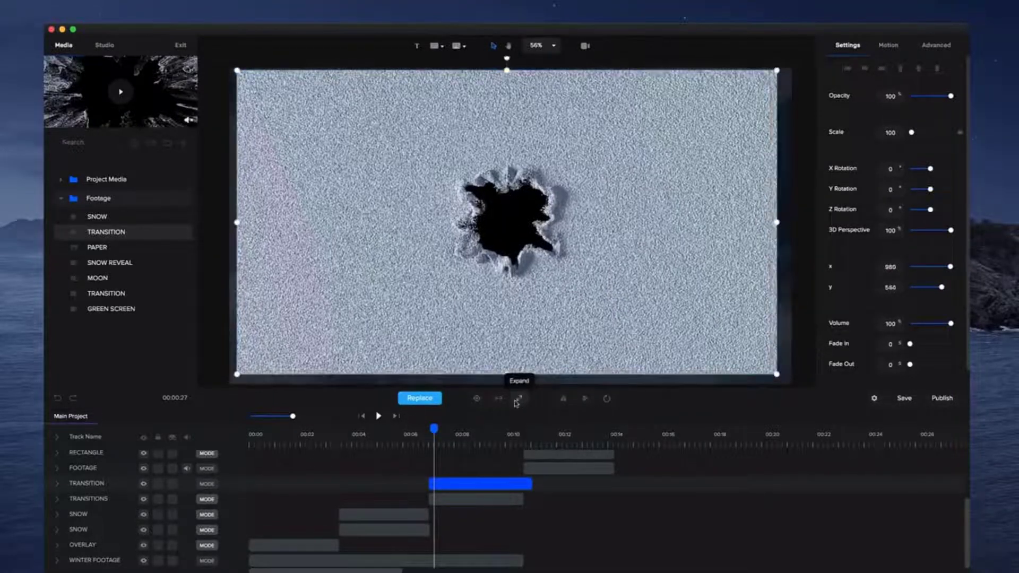
{"action": "left_click", "coordinate": [207, 484]}
Set the TRANSITION clip to Screen, then play from the SNOW section and pause on COLORIZE
{"action": "left_click", "coordinate": [102, 388]}
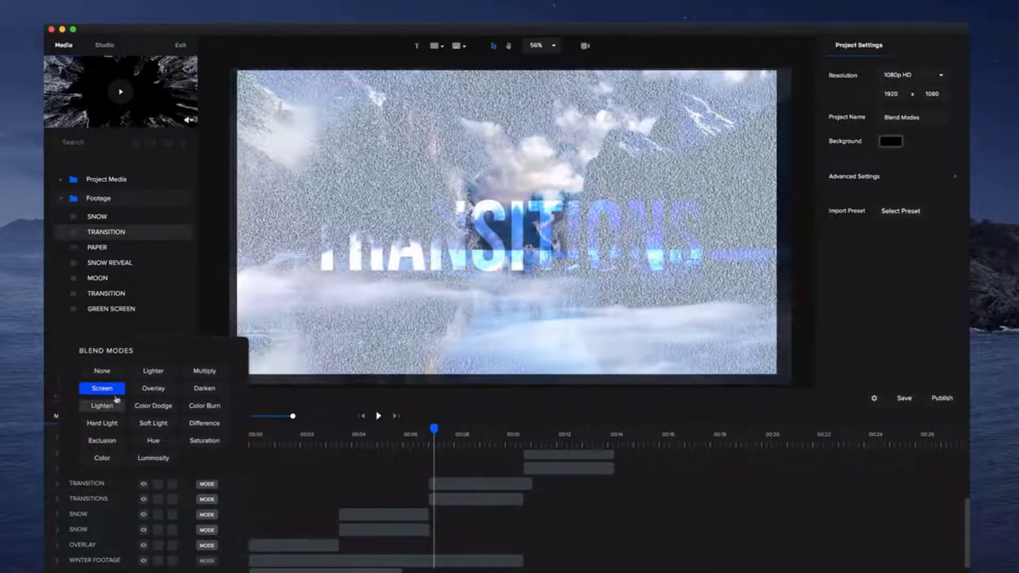
{"action": "left_click", "coordinate": [420, 431]}
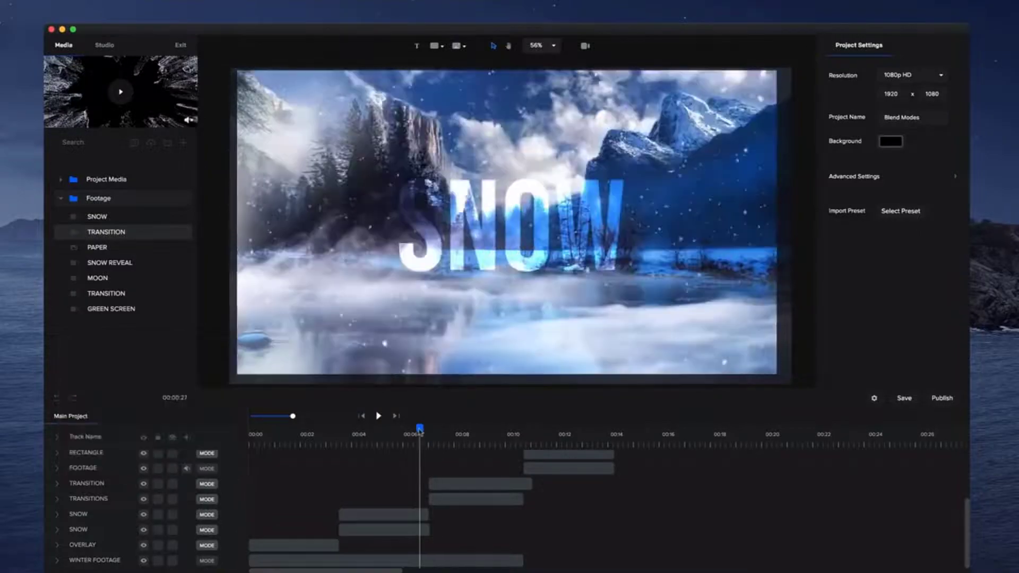
{"action": "left_click", "coordinate": [378, 416]}
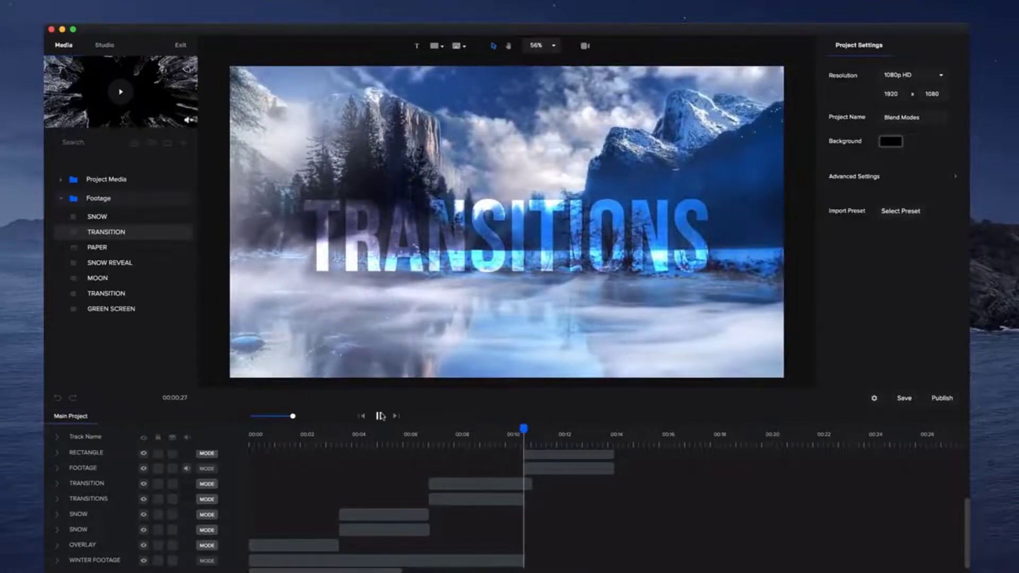
{"action": "left_click", "coordinate": [379, 416]}
Inspect the COLORIZE, RECTANGLE and FOOTAGE clips, hiding the RECTANGLE layer to compare
{"action": "scroll", "coordinate": [589, 471], "scroll_direction": "up", "scroll_amount": 3}
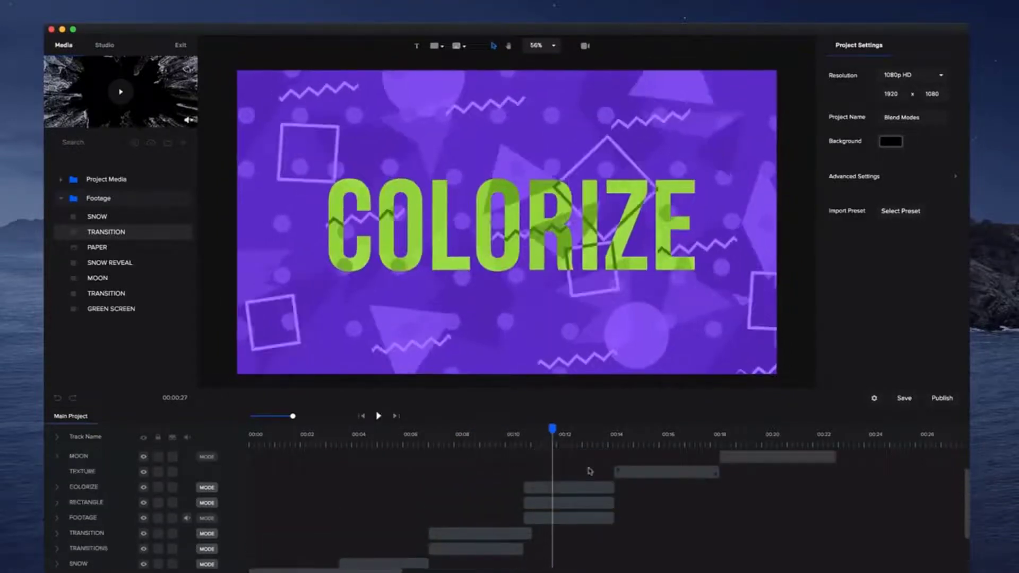
{"action": "left_click", "coordinate": [565, 489]}
{"action": "left_click", "coordinate": [581, 459]}
{"action": "left_click", "coordinate": [544, 487]}
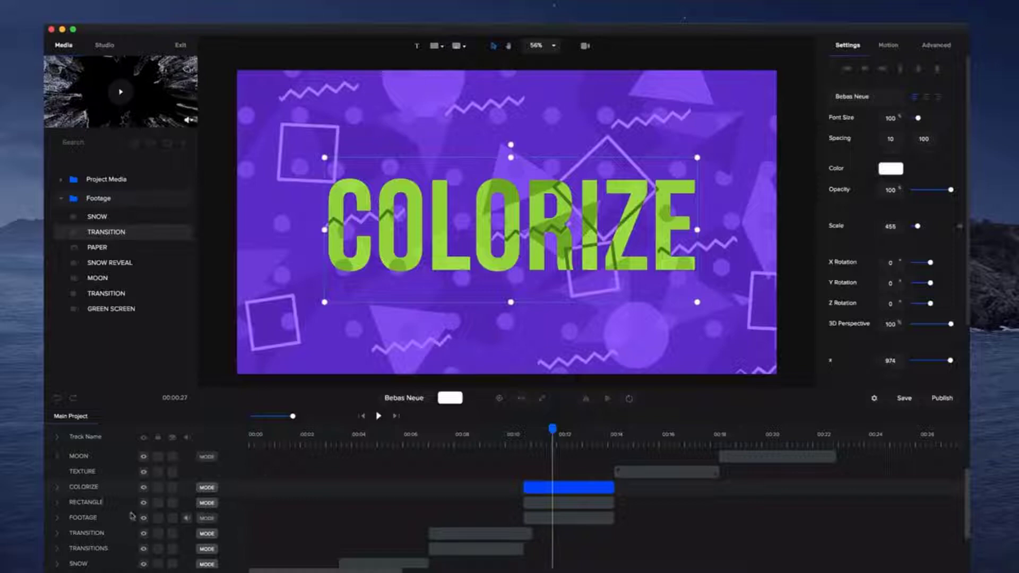
{"action": "left_click", "coordinate": [106, 502]}
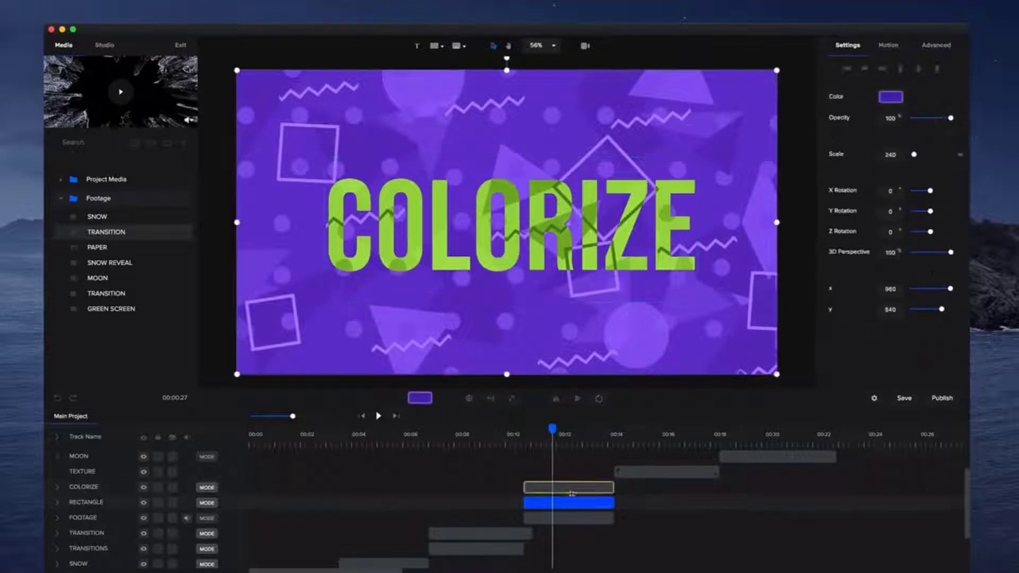
{"action": "left_click", "coordinate": [144, 502]}
{"action": "left_click", "coordinate": [572, 520]}
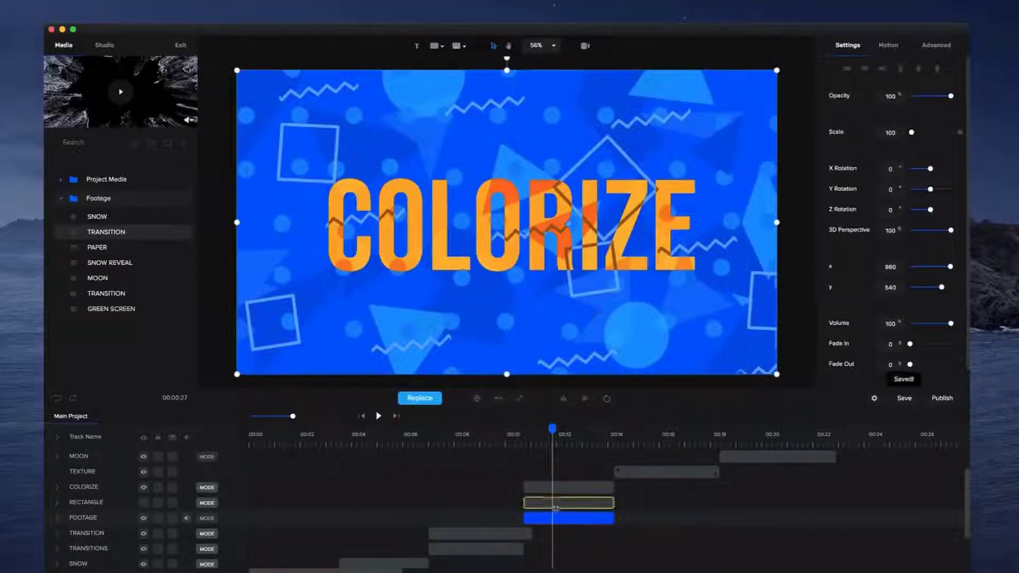
{"action": "left_click", "coordinate": [557, 505]}
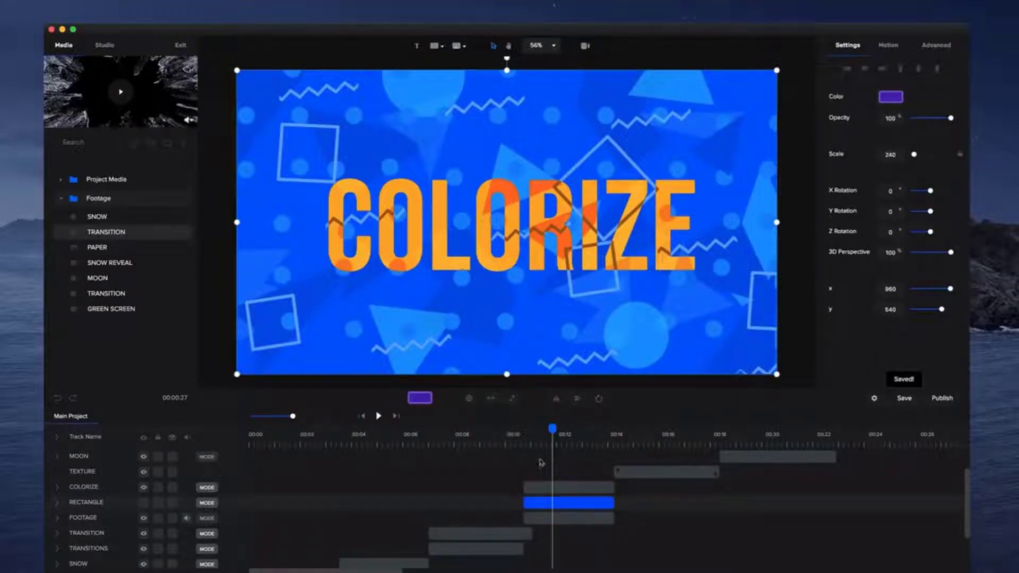
Add a white rectangle fitted to the canvas and move its layer beneath COLORIZE
{"action": "left_click", "coordinate": [435, 45]}
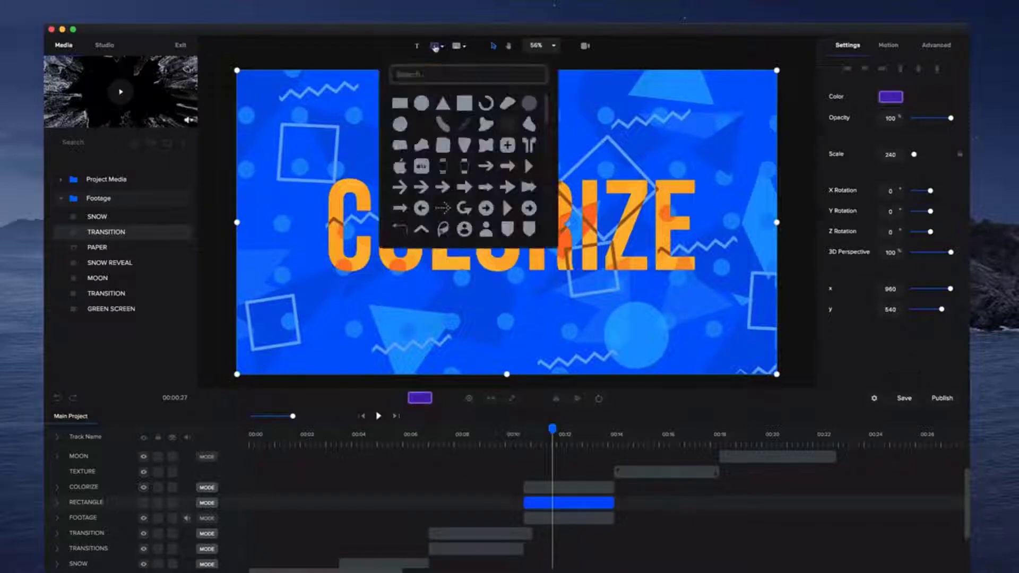
{"action": "left_click", "coordinate": [399, 104]}
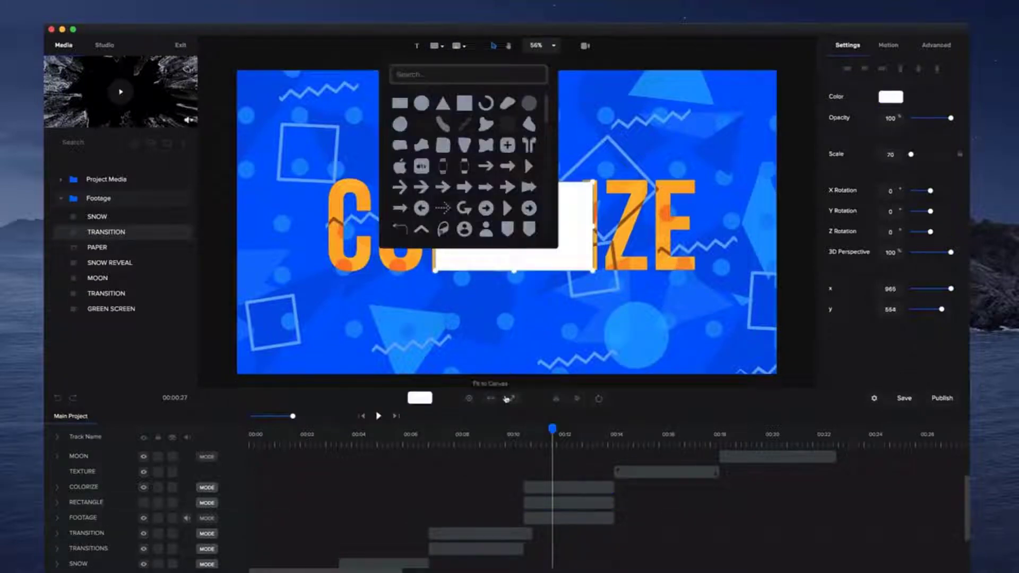
{"action": "left_click", "coordinate": [570, 290]}
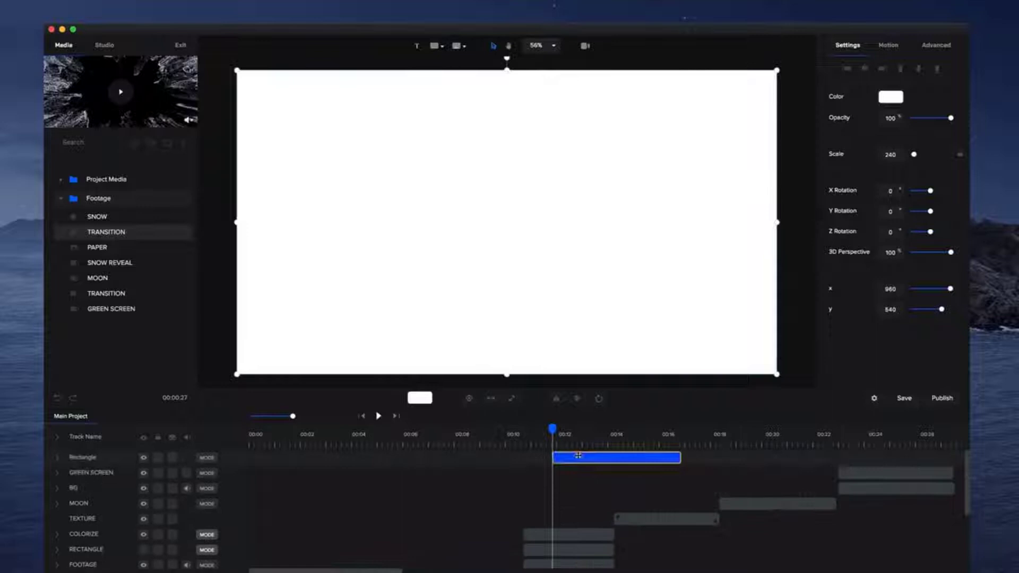
{"action": "left_click_drag", "start_coordinate": [549, 457], "coordinate": [549, 457]}
{"action": "left_click_drag", "start_coordinate": [77, 459], "coordinate": [80, 534]}
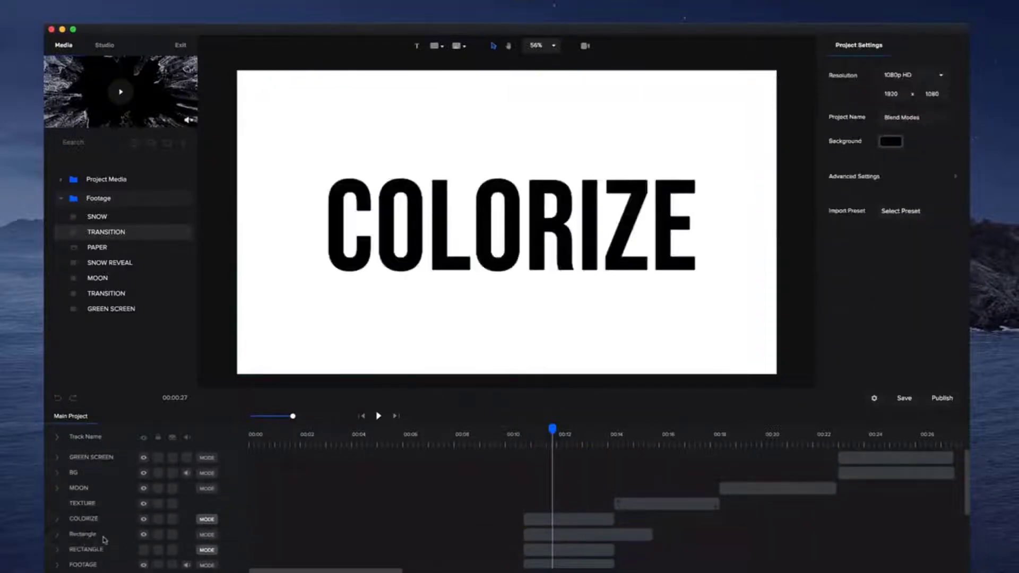
Delete the old RECTANGLE layer and rename the new rectangle track COLOR
{"action": "left_click", "coordinate": [92, 549]}
{"action": "key", "text": "Delete"}
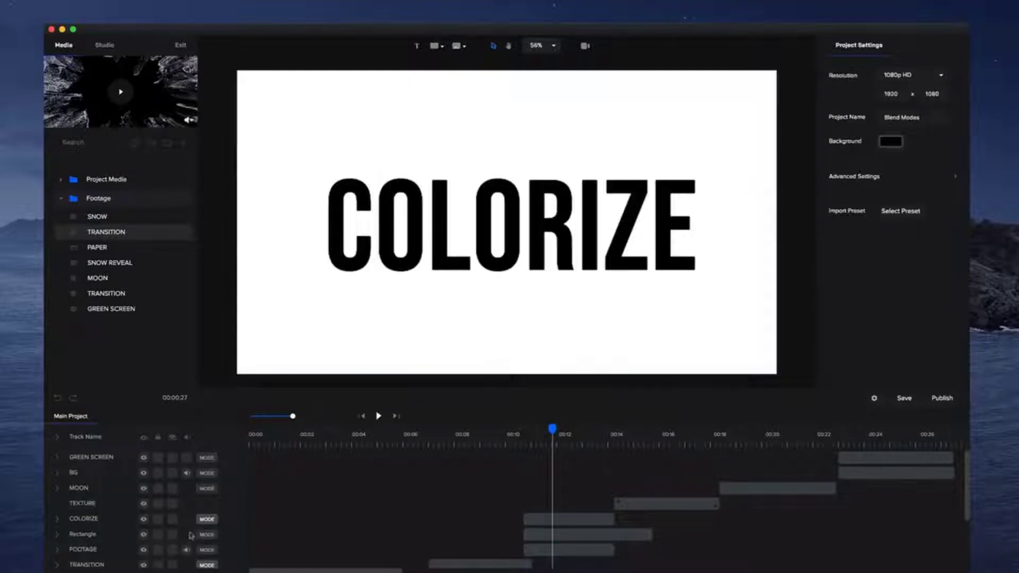
{"action": "left_click", "coordinate": [93, 539]}
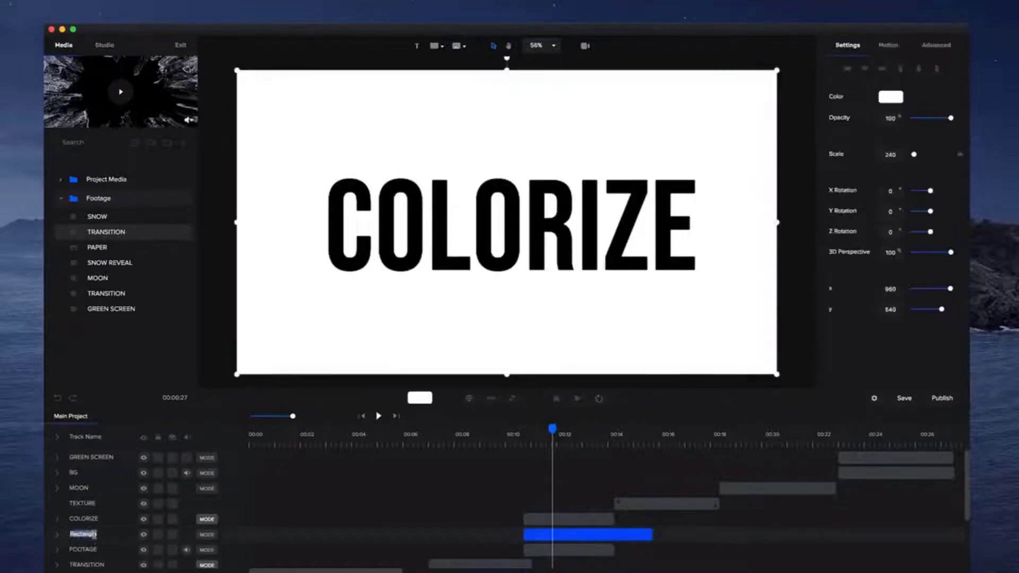
{"action": "double_click", "coordinate": [85, 534]}
{"action": "type", "text": "COLOR"}
Fill the COLOR layer with purple and set it to Color blend mode, toggling visibility to compare
{"action": "left_click", "coordinate": [890, 97]}
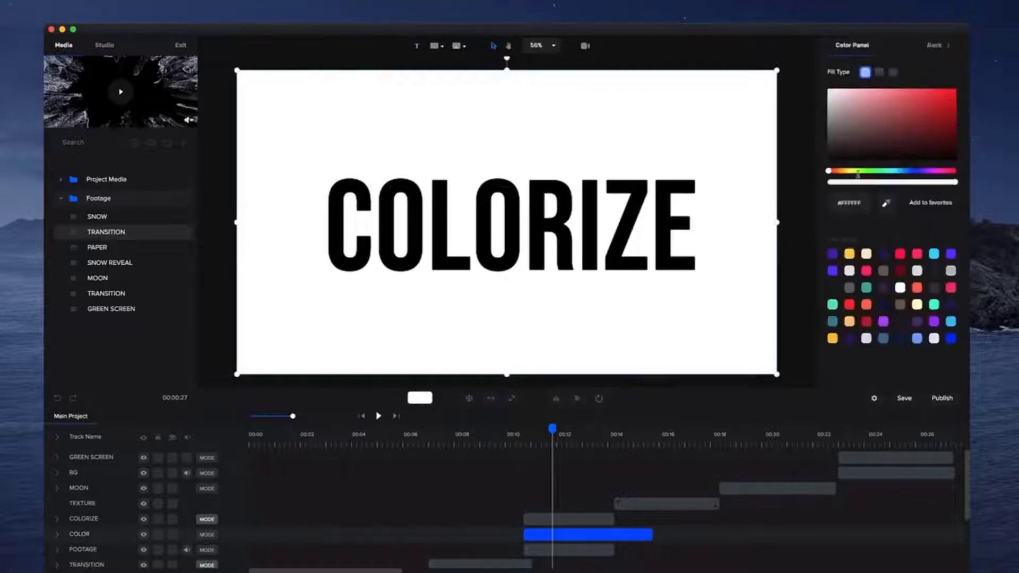
{"action": "left_click", "coordinate": [833, 255]}
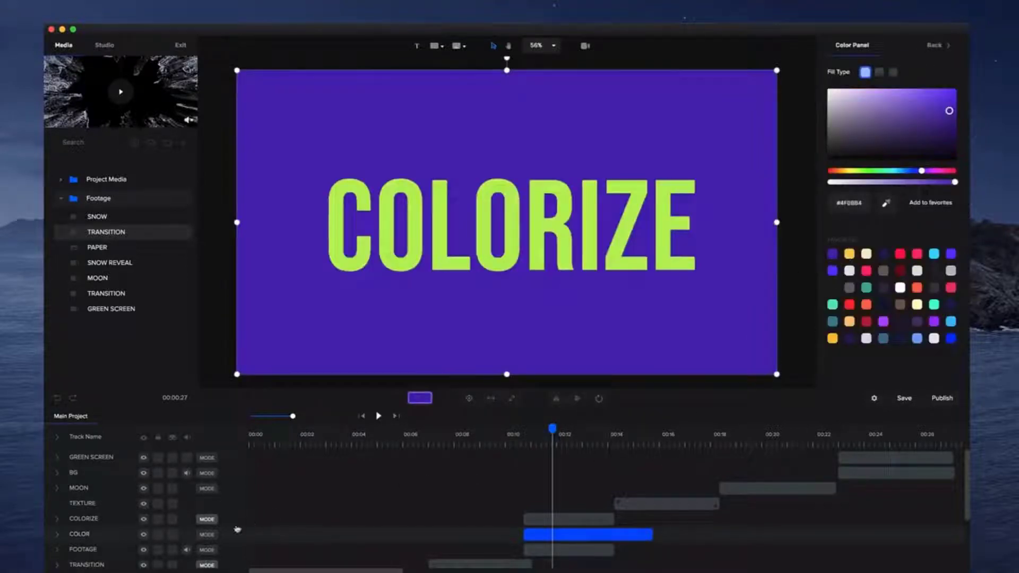
{"action": "left_click", "coordinate": [206, 535]}
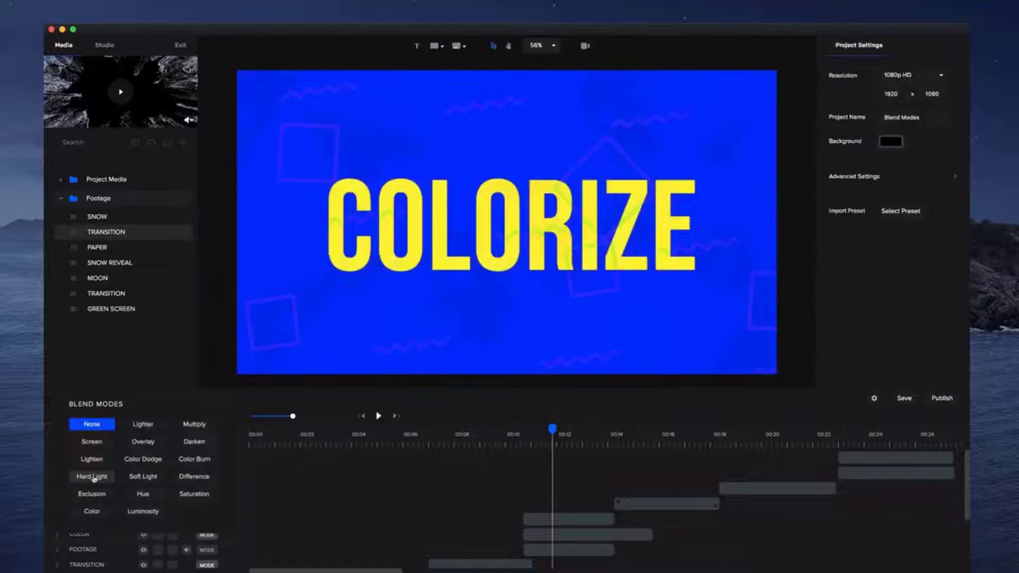
{"action": "left_click", "coordinate": [85, 512]}
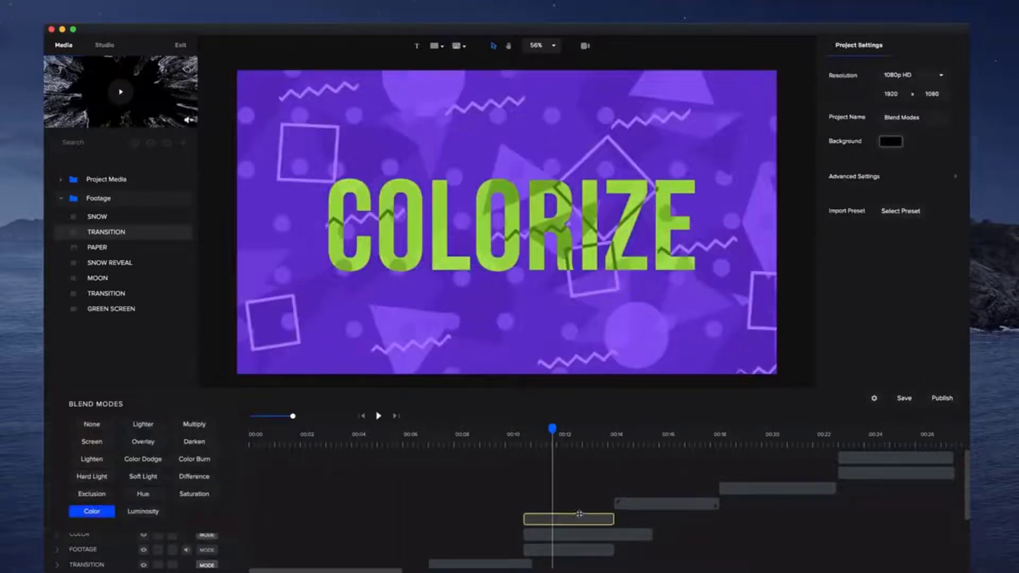
{"action": "left_click", "coordinate": [564, 535]}
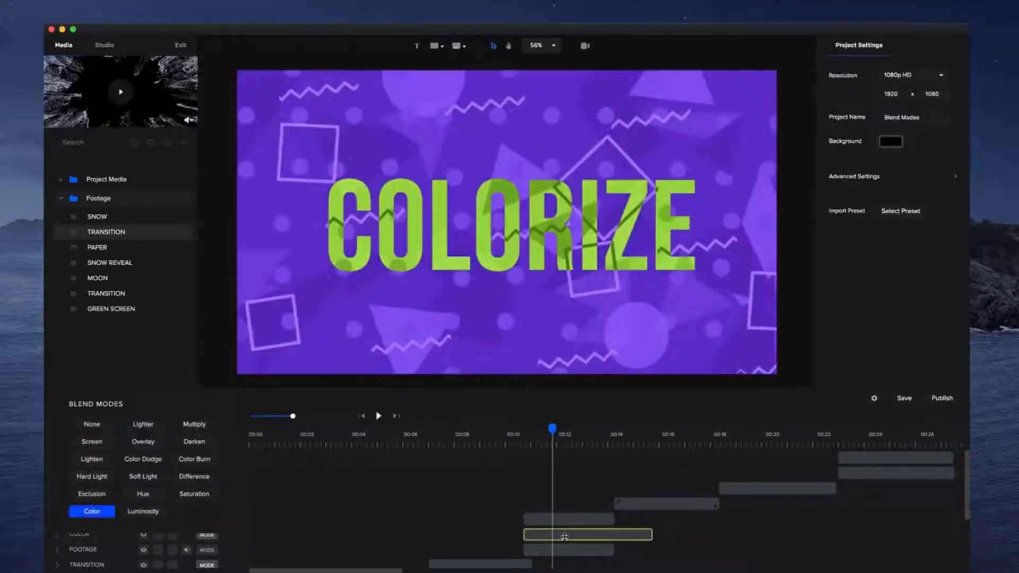
{"action": "left_click", "coordinate": [144, 535]}
{"action": "left_click", "coordinate": [144, 535]}
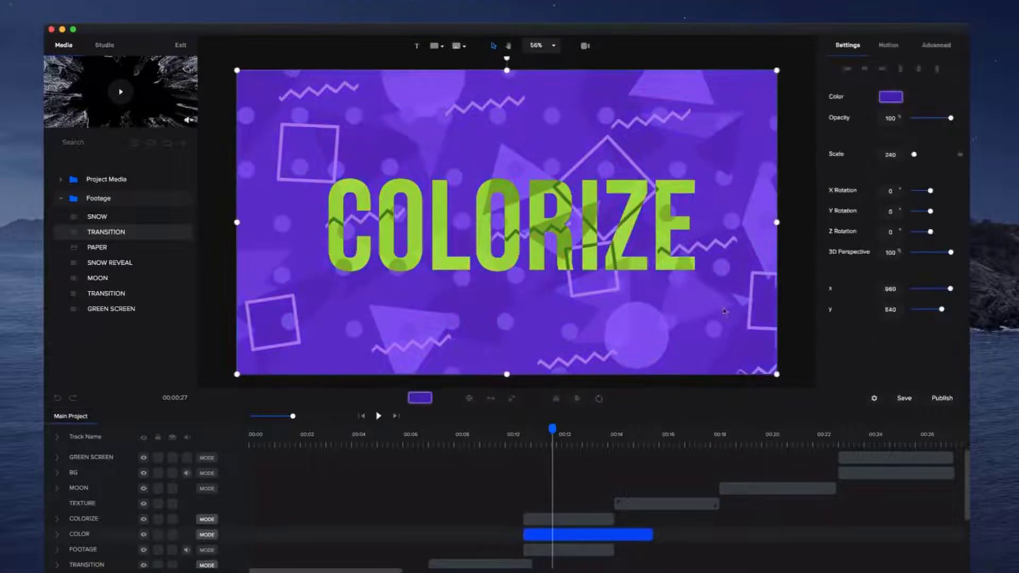
Shift the COLOR layer's hue toward red and replay the COLORIZE section from about 00:10
{"action": "left_click", "coordinate": [891, 97]}
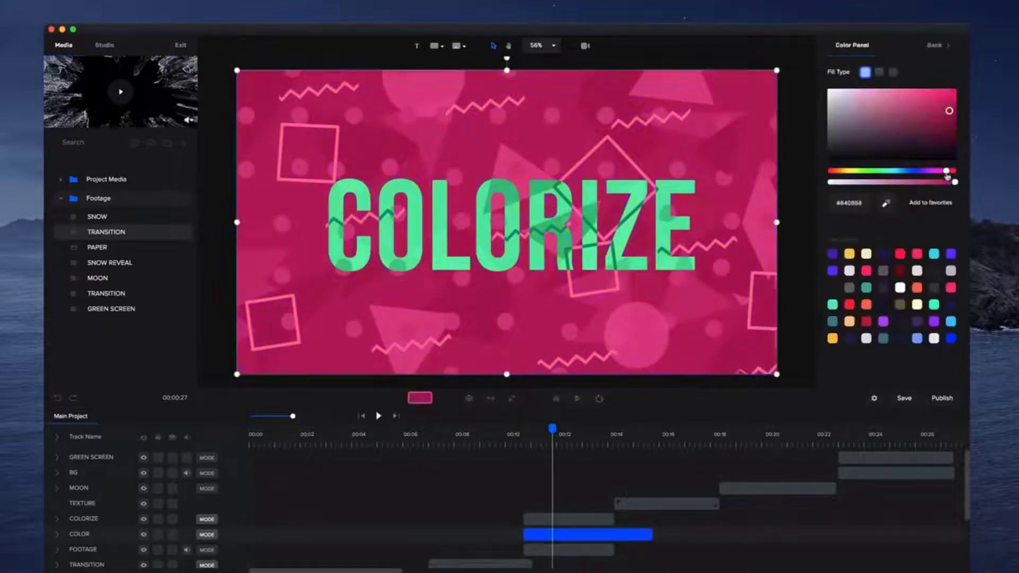
{"action": "left_click_drag", "start_coordinate": [947, 177], "coordinate": [953, 179]}
{"action": "left_click", "coordinate": [514, 440]}
{"action": "key", "text": "space"}
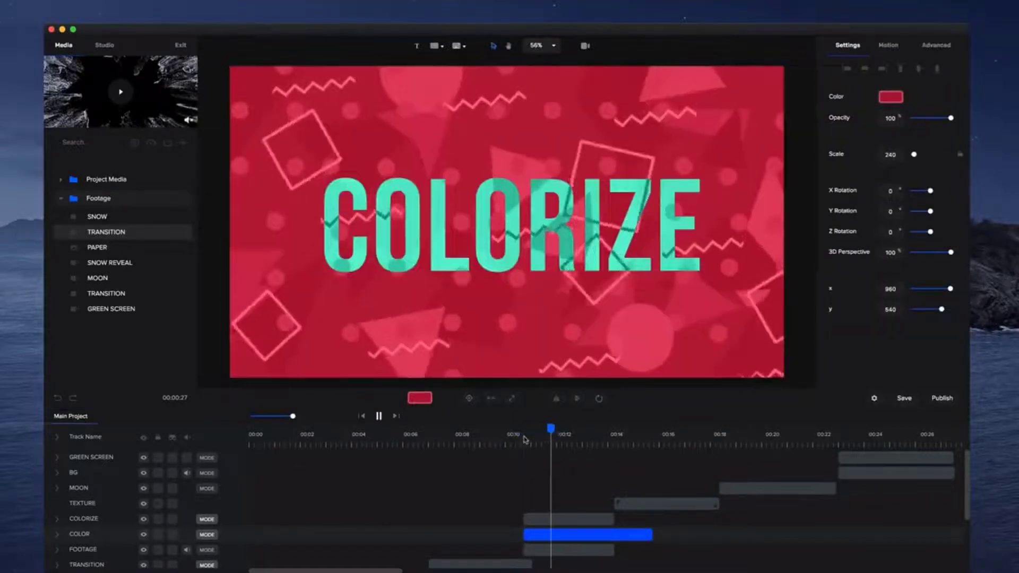
{"action": "key", "text": "space"}
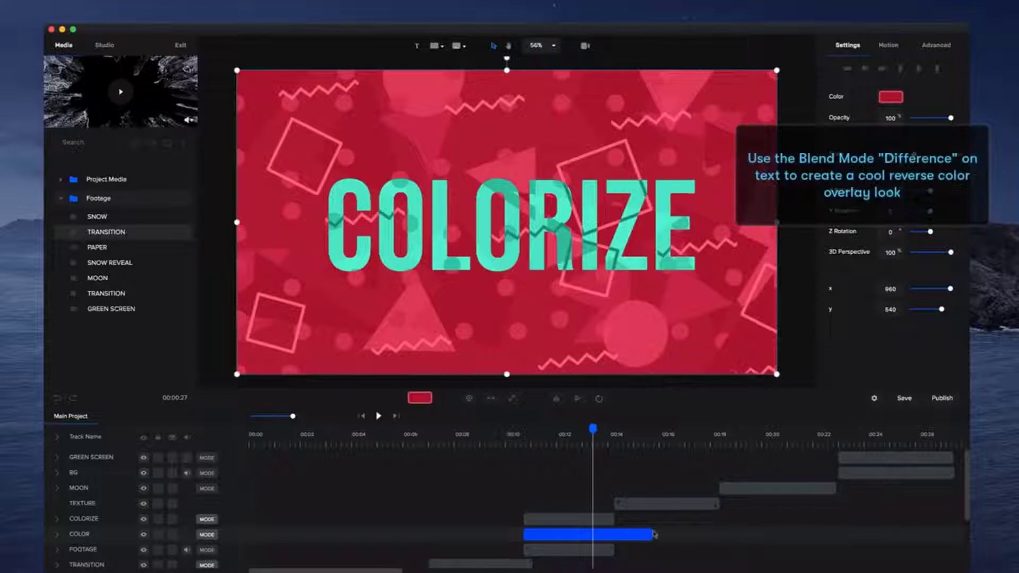
Trim the COLOR clip to end with COLORIZE at about 00:14 and scrub its end to check
{"action": "left_click_drag", "start_coordinate": [654, 535], "coordinate": [614, 534]}
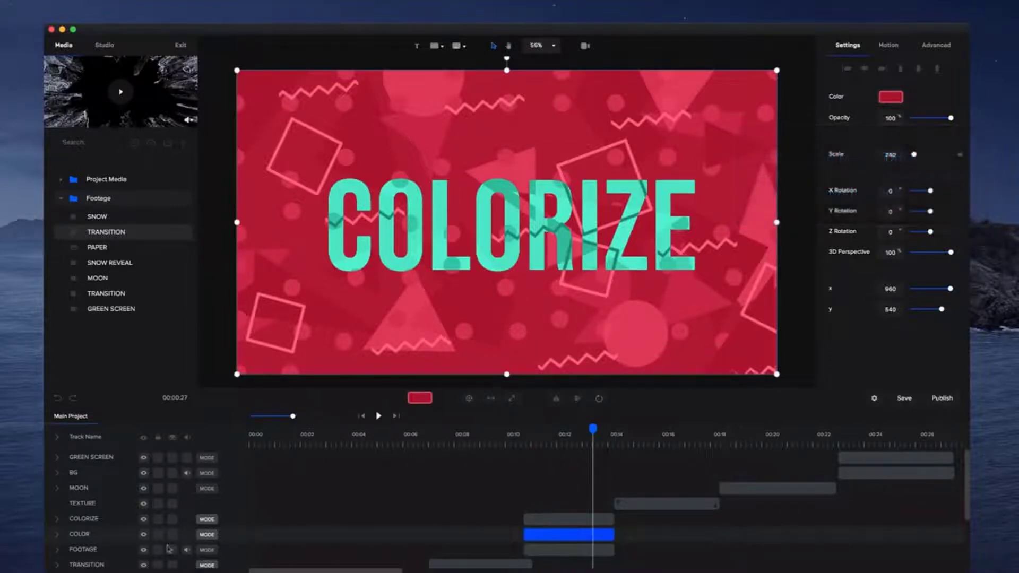
{"action": "left_click", "coordinate": [207, 534]}
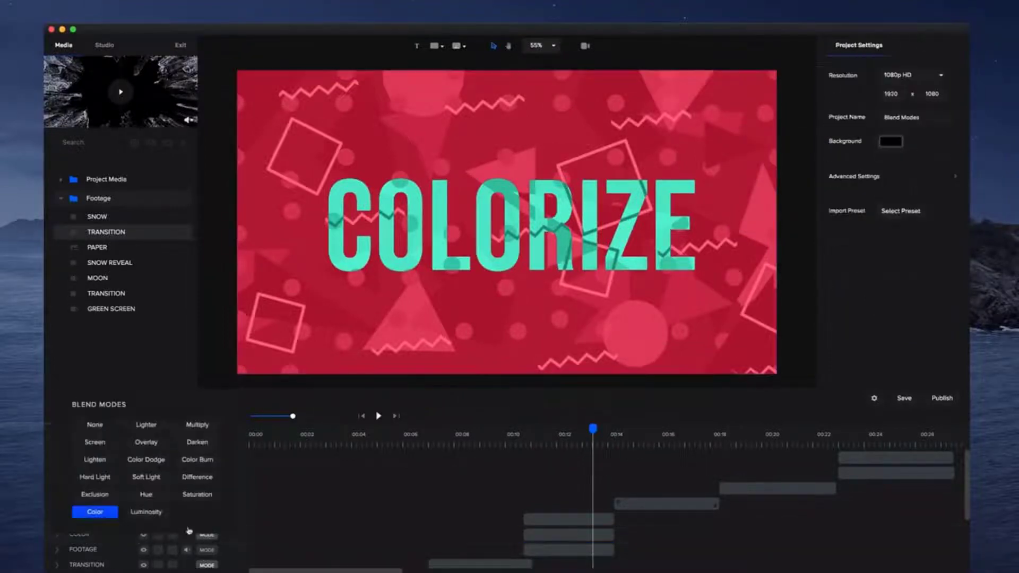
{"action": "left_click", "coordinate": [544, 533]}
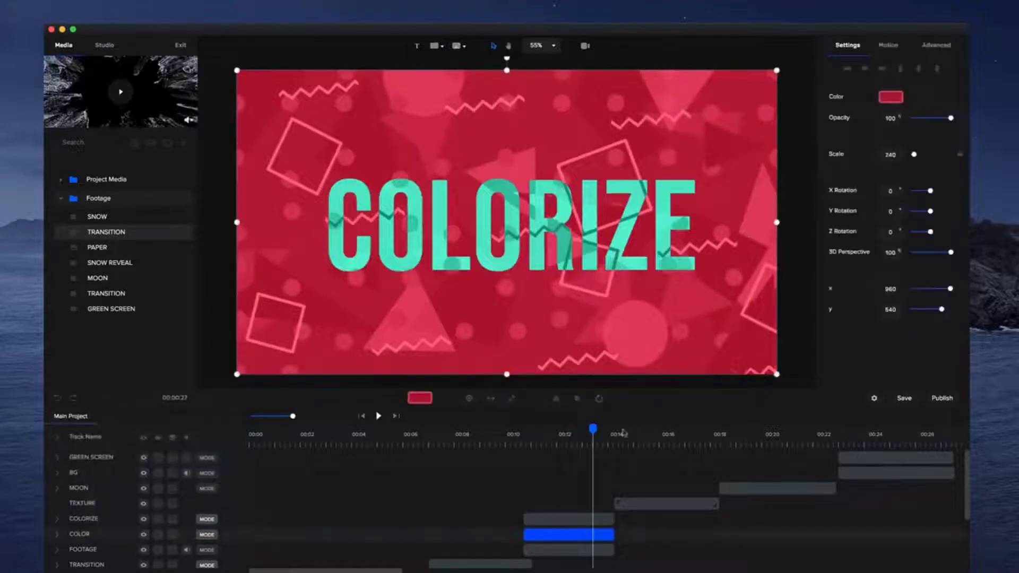
{"action": "left_click", "coordinate": [626, 438]}
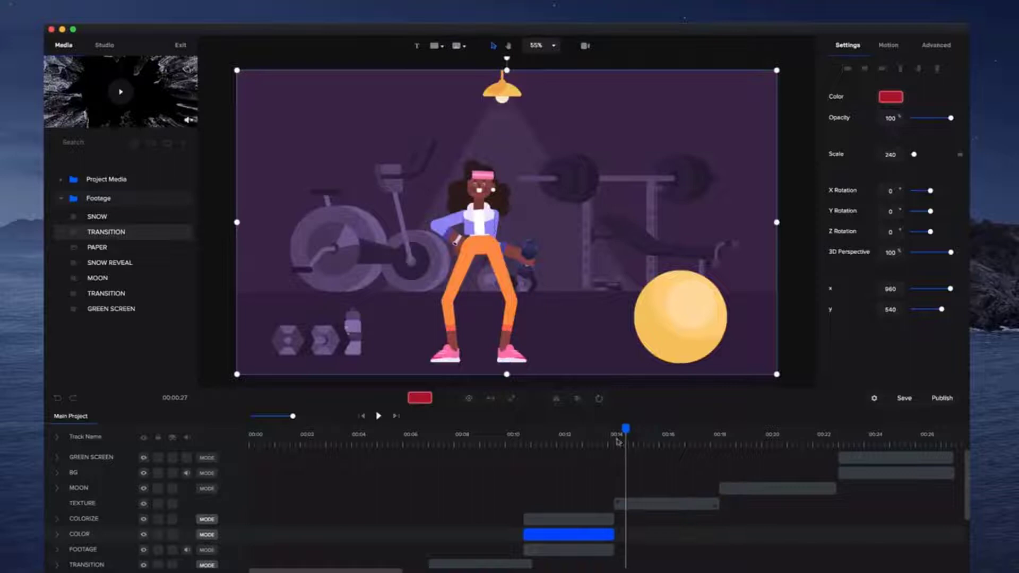
{"action": "left_click", "coordinate": [615, 439]}
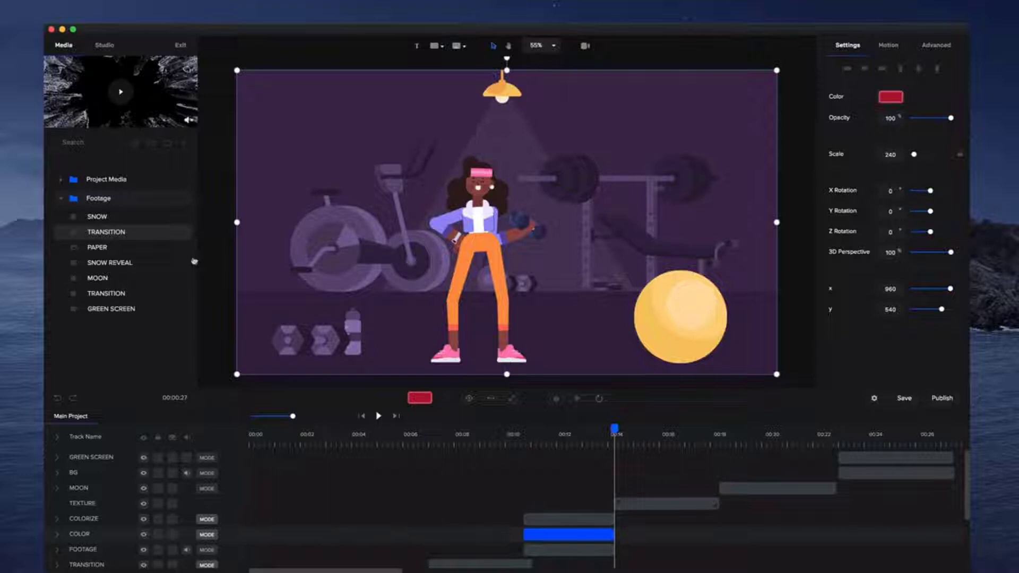
Add the PAPER texture as a new track at the playhead, trim its end slightly, and move it below MOON
{"action": "left_click", "coordinate": [97, 245]}
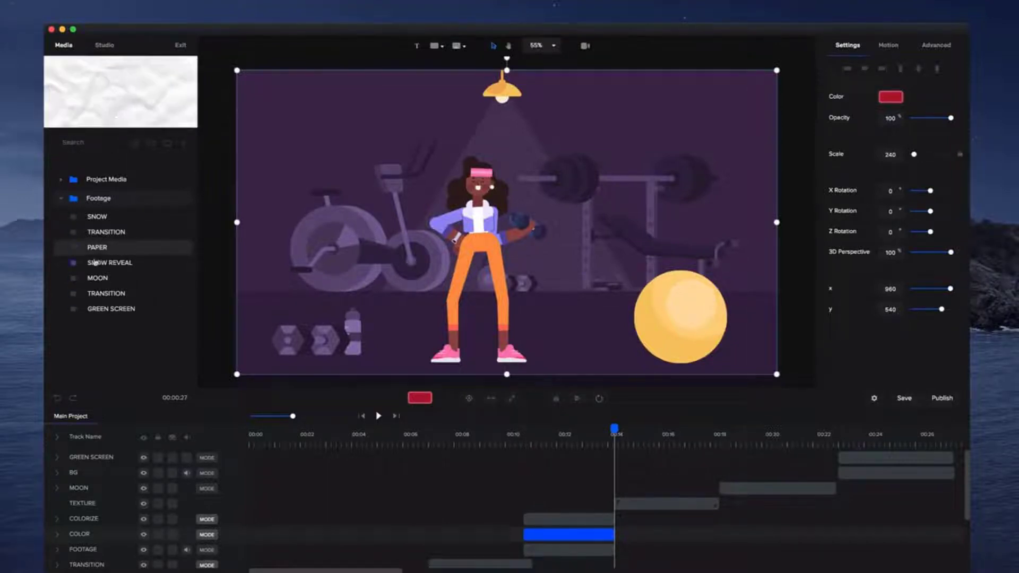
{"action": "left_click_drag", "start_coordinate": [97, 250], "coordinate": [636, 466]}
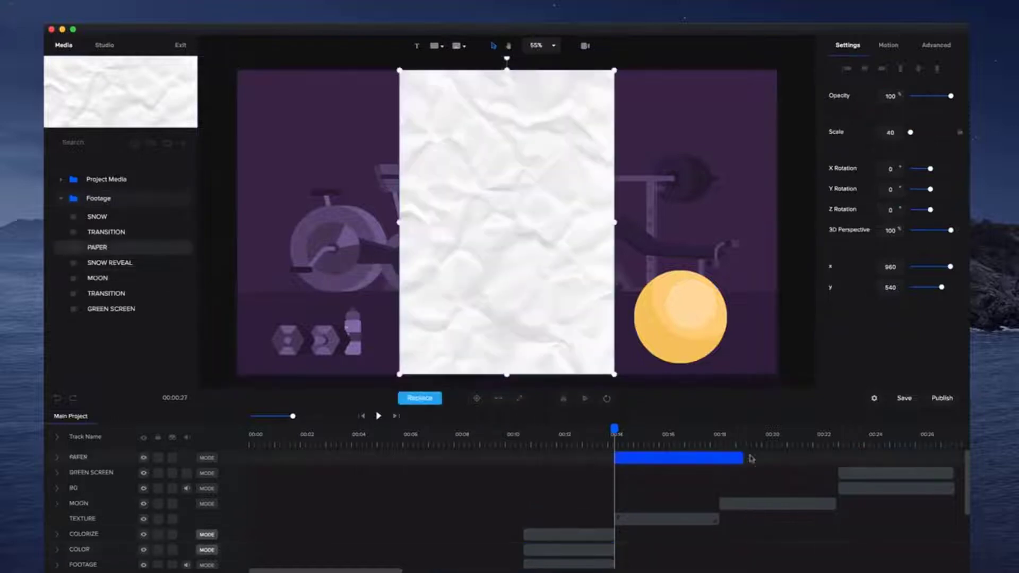
{"action": "left_click_drag", "start_coordinate": [750, 458], "coordinate": [721, 459]}
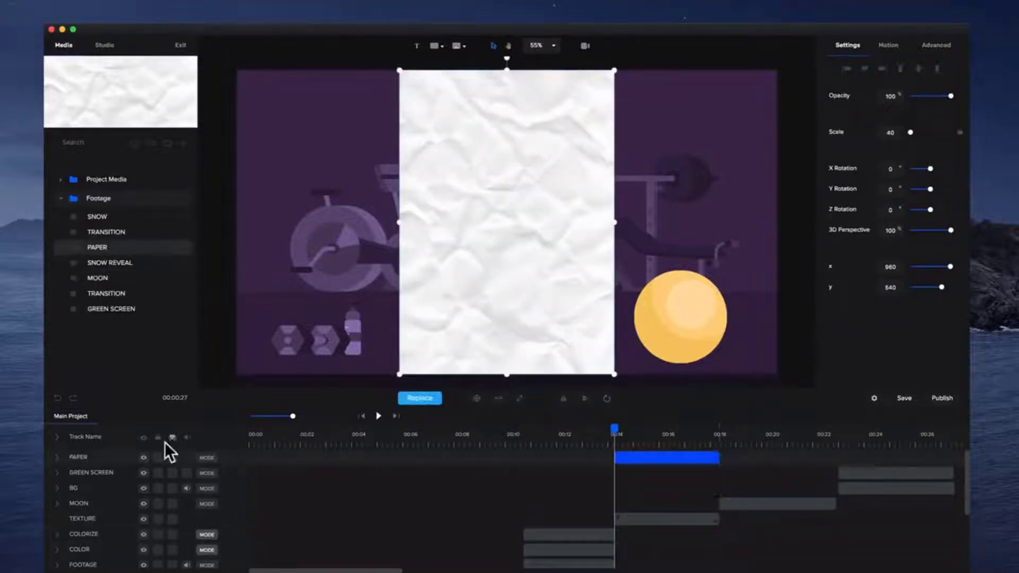
{"action": "left_click_drag", "start_coordinate": [166, 445], "coordinate": [165, 490]}
Rotate the paper layer -90° to landscape and fit it to the canvas
{"action": "left_click", "coordinate": [490, 523]}
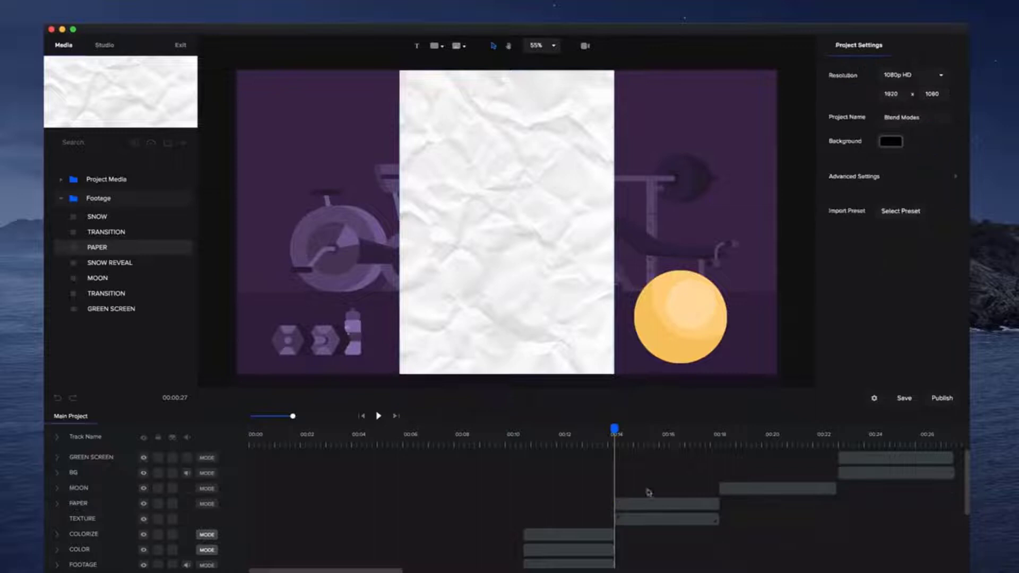
{"action": "left_click", "coordinate": [607, 311]}
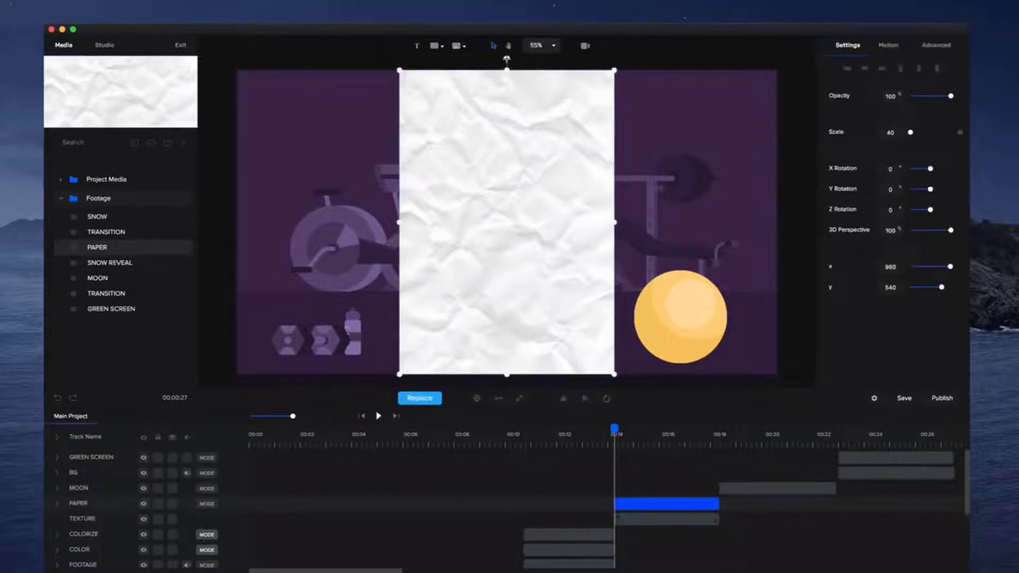
{"action": "left_click_drag", "start_coordinate": [507, 59], "coordinate": [342, 222]}
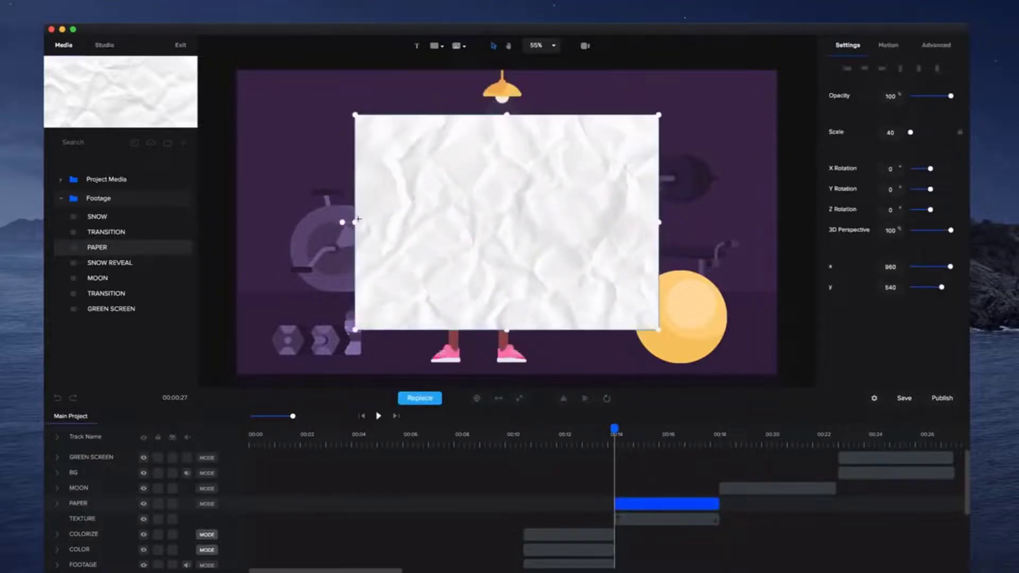
{"action": "left_click", "coordinate": [511, 400]}
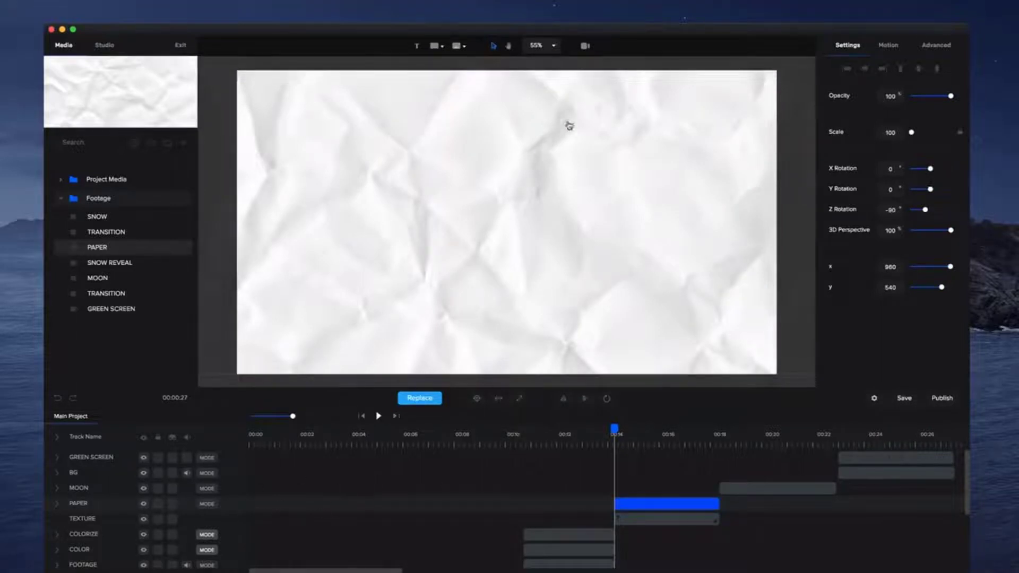
{"action": "left_click", "coordinate": [660, 521]}
Fade the paper layer's opacity to 20 and back to 100, then open the PAPER track's Blend Modes
{"action": "left_click_drag", "start_coordinate": [951, 97], "coordinate": [917, 95]}
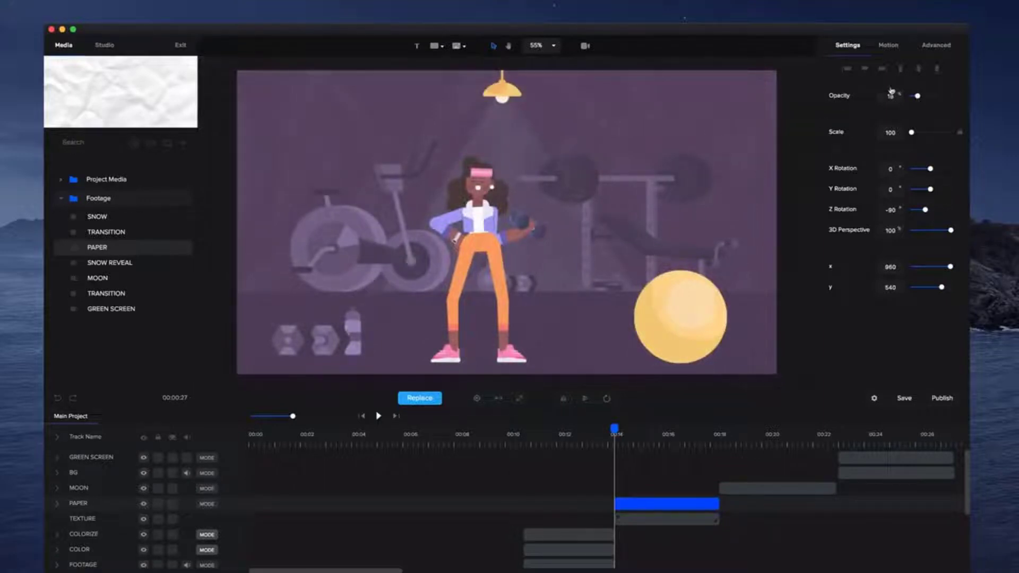
{"action": "left_click_drag", "start_coordinate": [917, 96], "coordinate": [951, 96]}
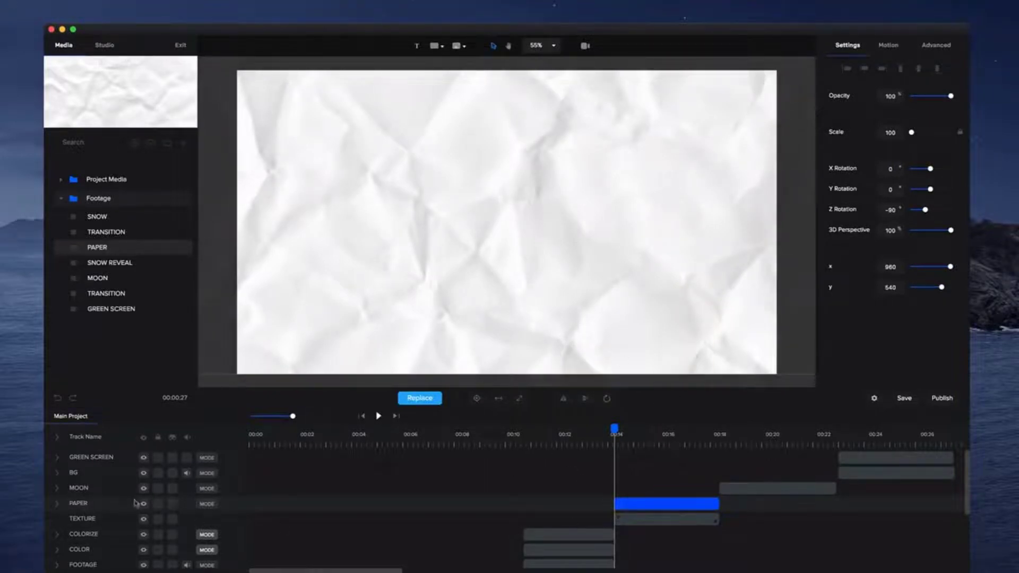
{"action": "left_click", "coordinate": [207, 504]}
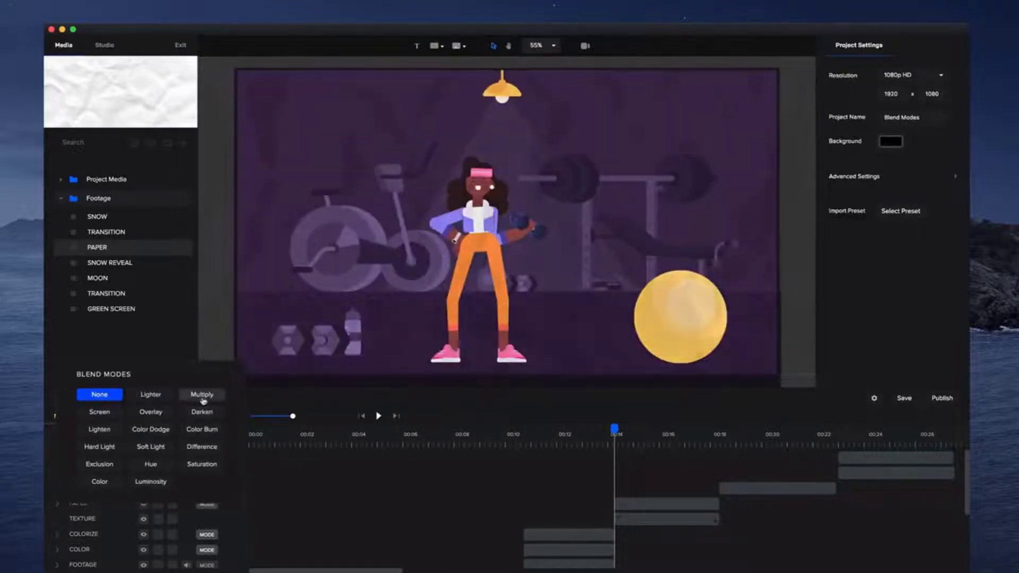
Apply Multiply blending to the paper layer and play the project to preview it
{"action": "left_click", "coordinate": [203, 399]}
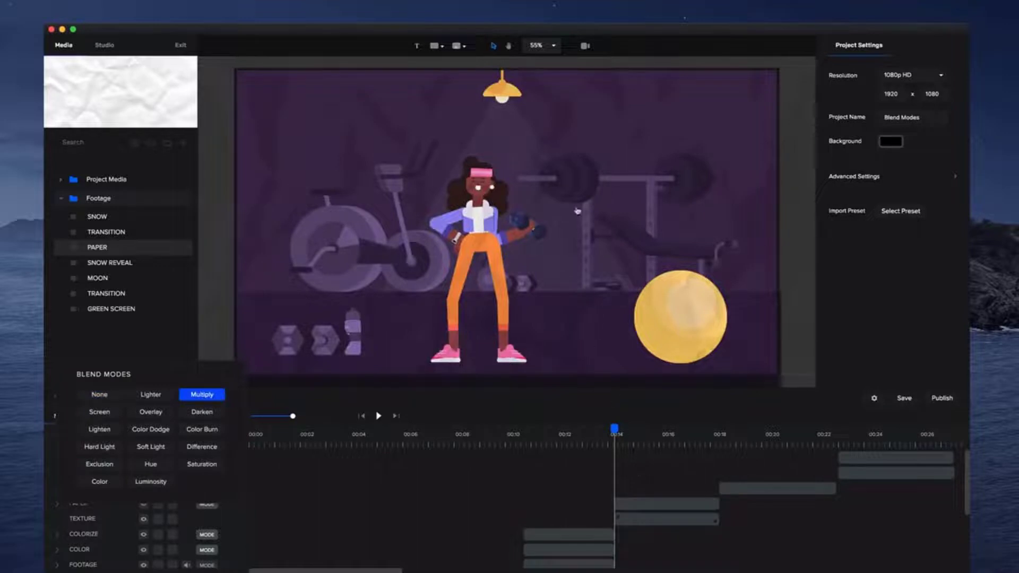
{"action": "left_click", "coordinate": [585, 251]}
{"action": "left_click", "coordinate": [379, 416]}
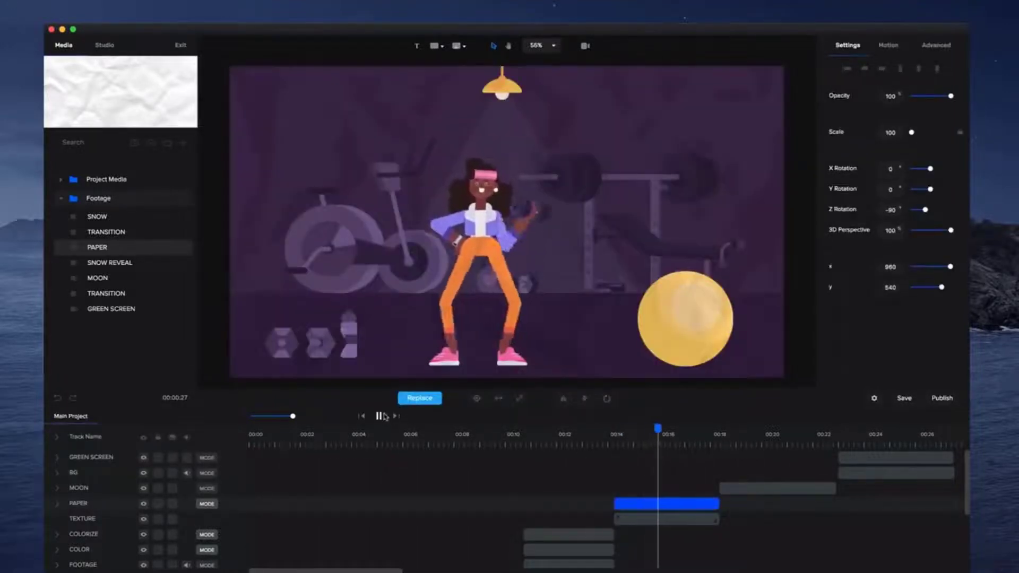
{"action": "left_click", "coordinate": [379, 416]}
{"action": "scroll", "coordinate": [492, 235], "scroll_direction": "up", "scroll_amount": 5}
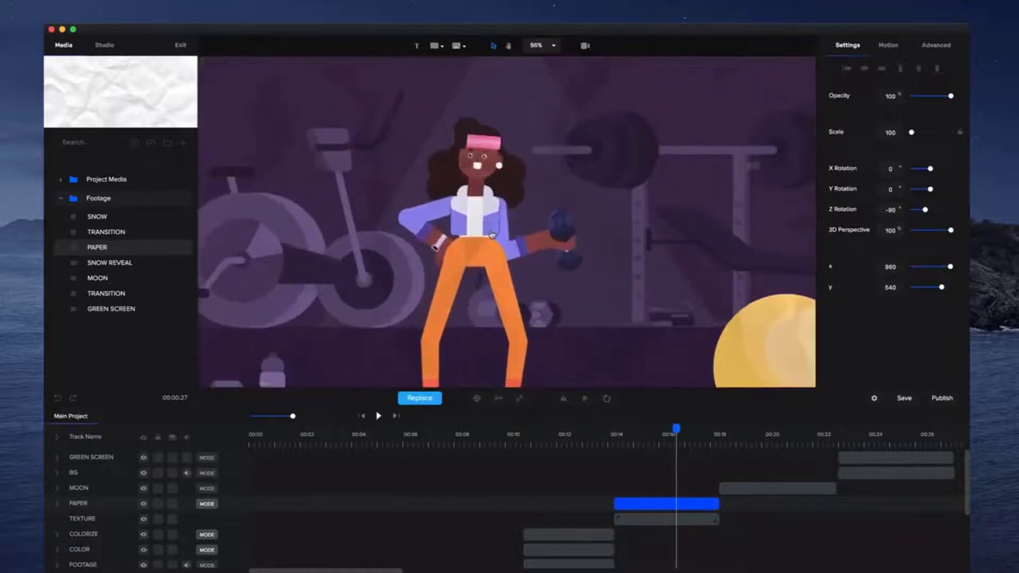
{"action": "scroll", "coordinate": [493, 235], "scroll_direction": "down", "scroll_amount": 4}
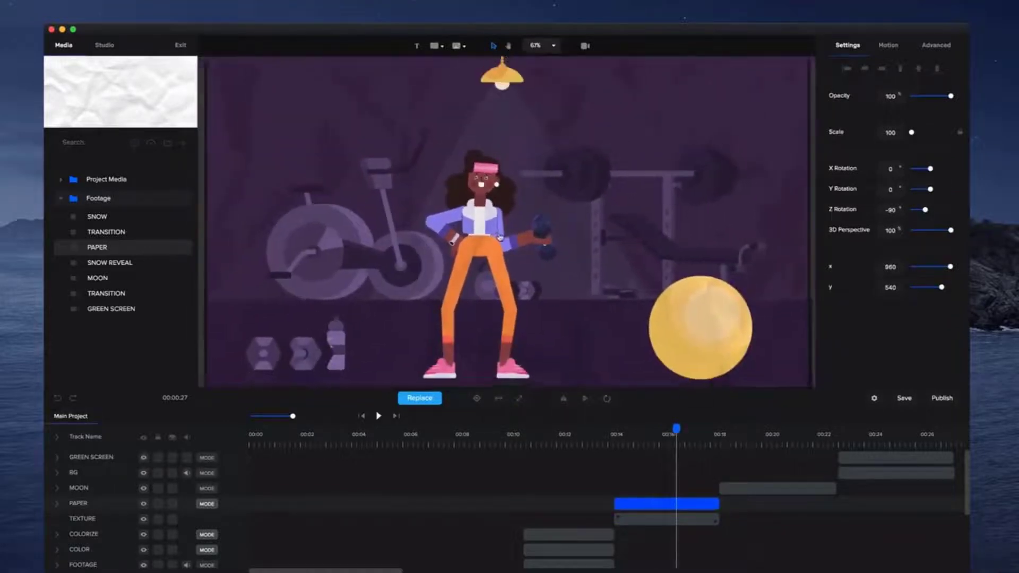
Lower the paper layer's opacity slightly and adjust the zoom
{"action": "left_click_drag", "start_coordinate": [949, 96], "coordinate": [1017, 108]}
{"action": "scroll", "coordinate": [567, 242], "scroll_direction": "up", "scroll_amount": 2}
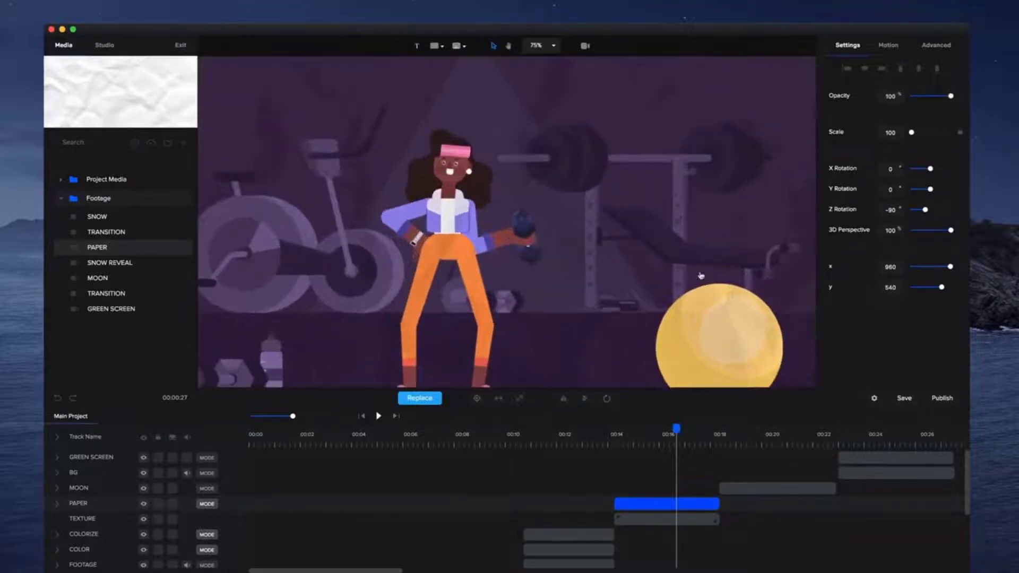
{"action": "scroll", "coordinate": [750, 333], "scroll_direction": "up", "scroll_amount": 2}
{"action": "scroll", "coordinate": [445, 243], "scroll_direction": "down", "scroll_amount": 4}
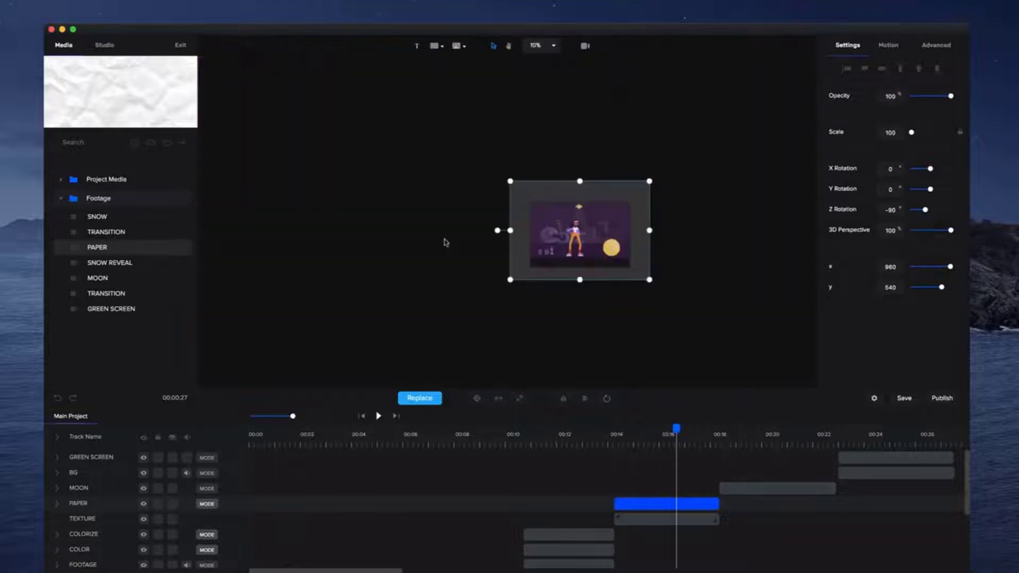
{"action": "scroll", "coordinate": [555, 229], "scroll_direction": "up", "scroll_amount": 2}
{"action": "scroll", "coordinate": [734, 249], "scroll_direction": "up", "scroll_amount": 1}
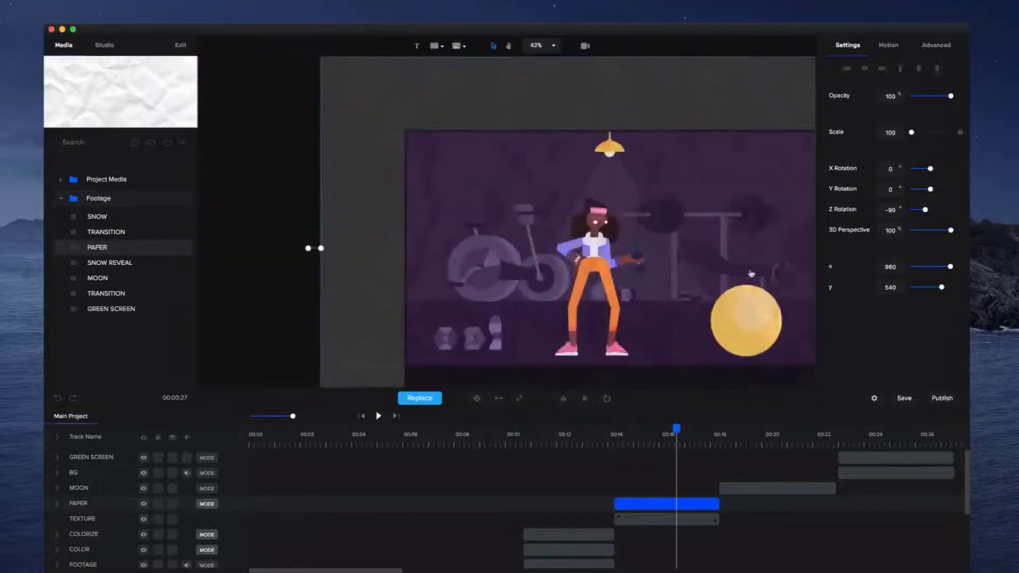
Jump to the night beach scene near 00:18 and add the MOON footage at the playhead
{"action": "left_click", "coordinate": [731, 438]}
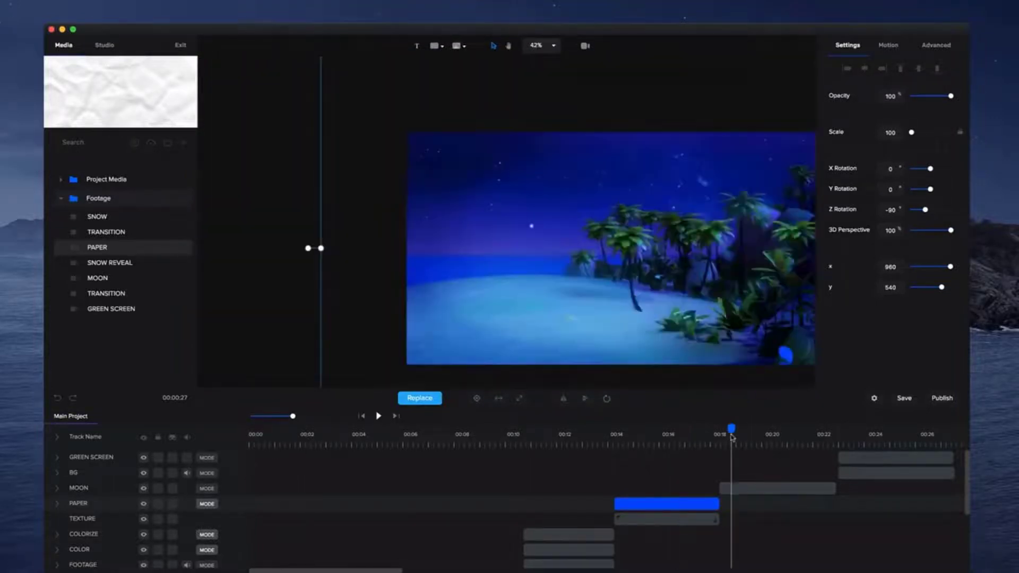
{"action": "left_click_drag", "start_coordinate": [672, 301], "coordinate": [603, 275]}
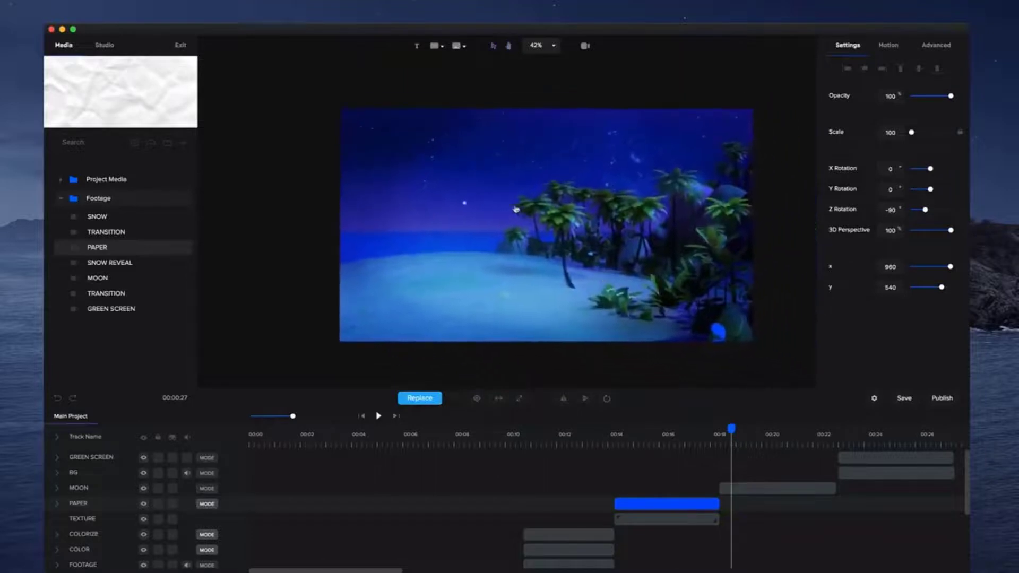
{"action": "scroll", "coordinate": [516, 209], "scroll_direction": "up", "scroll_amount": 2}
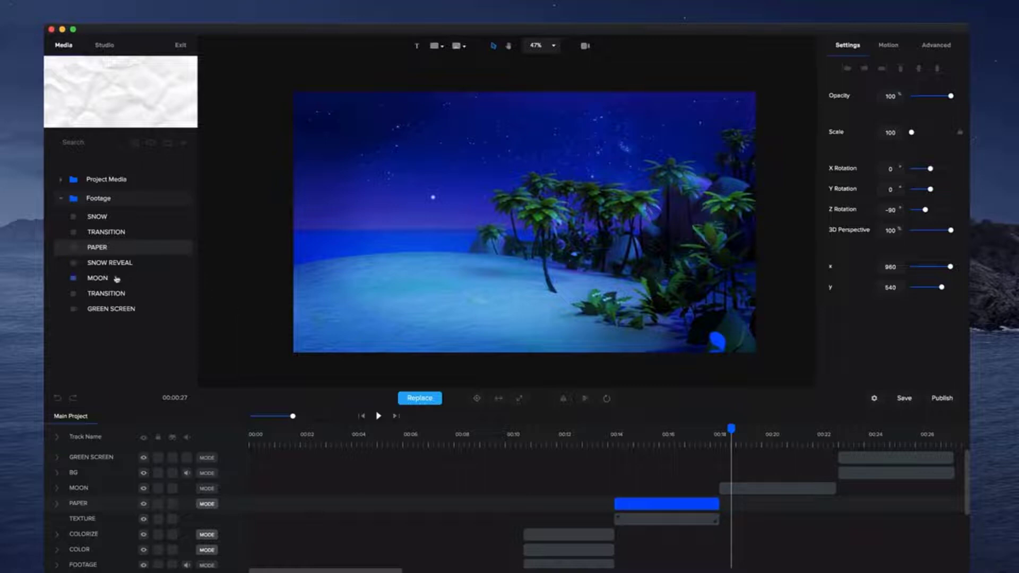
{"action": "left_click", "coordinate": [95, 283]}
{"action": "left_click_drag", "start_coordinate": [95, 281], "coordinate": [581, 356]}
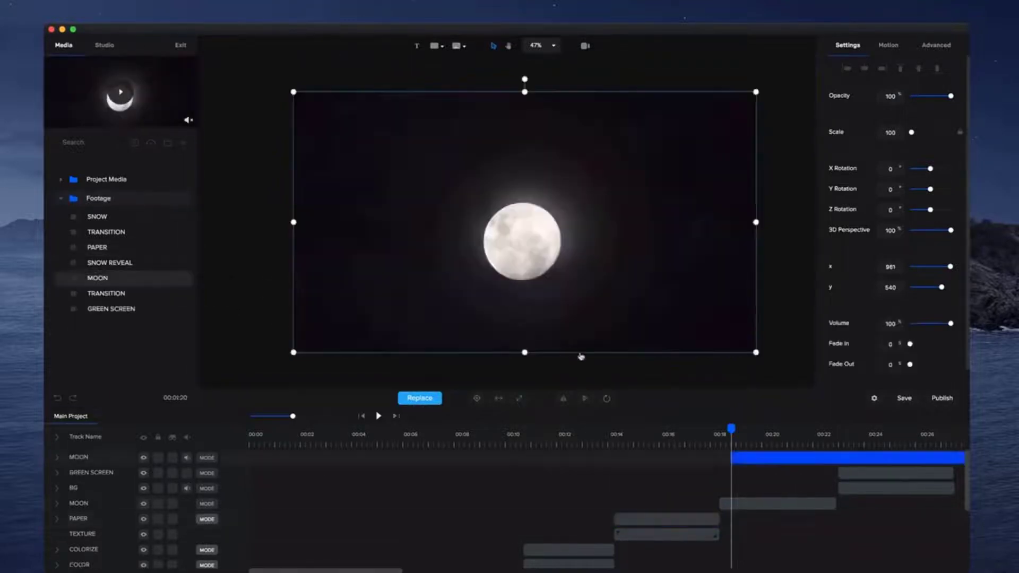
{"action": "left_click", "coordinate": [744, 493]}
{"action": "left_click", "coordinate": [846, 471]}
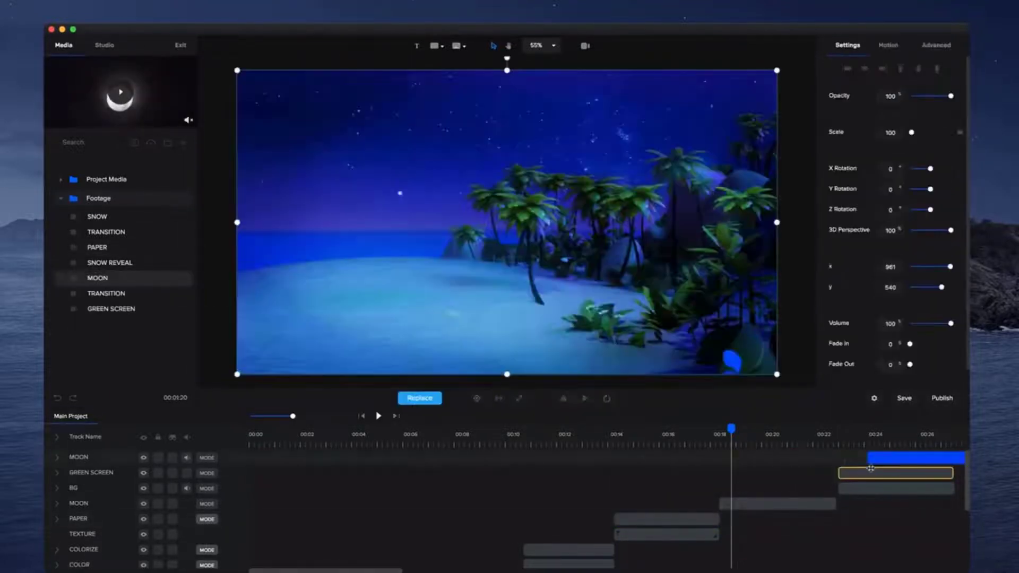
{"action": "left_click", "coordinate": [885, 458]}
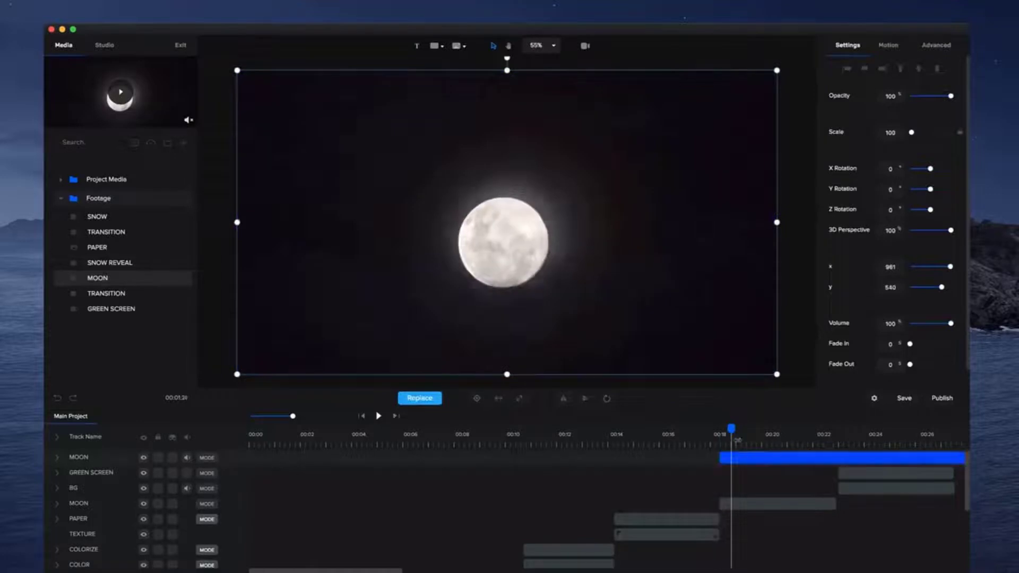
Blend the moon with Screen, place it in the upper-left sky, then switch it to Lighten
{"action": "left_click", "coordinate": [207, 458]}
{"action": "left_click", "coordinate": [98, 366]}
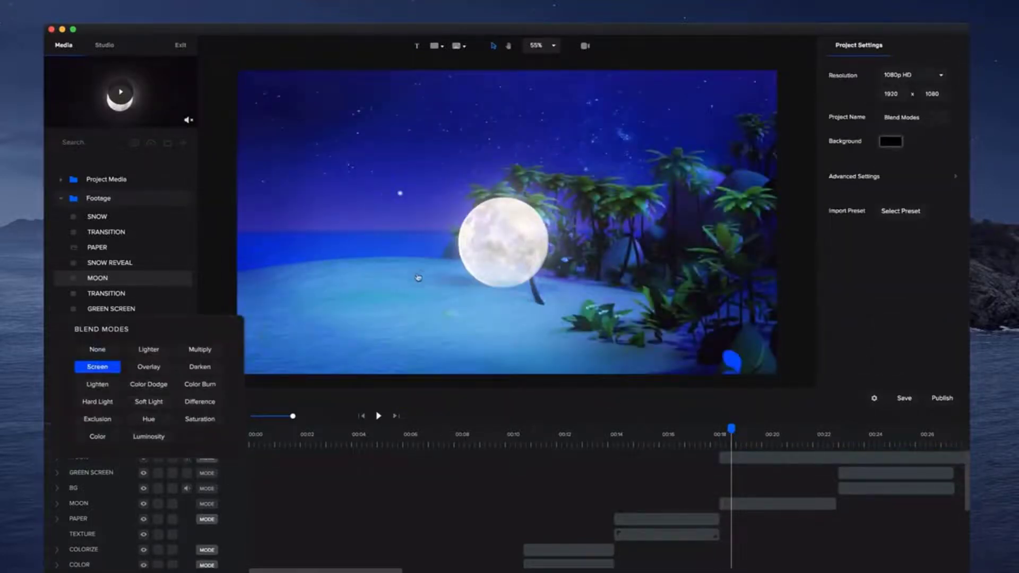
{"action": "left_click_drag", "start_coordinate": [489, 249], "coordinate": [316, 143]}
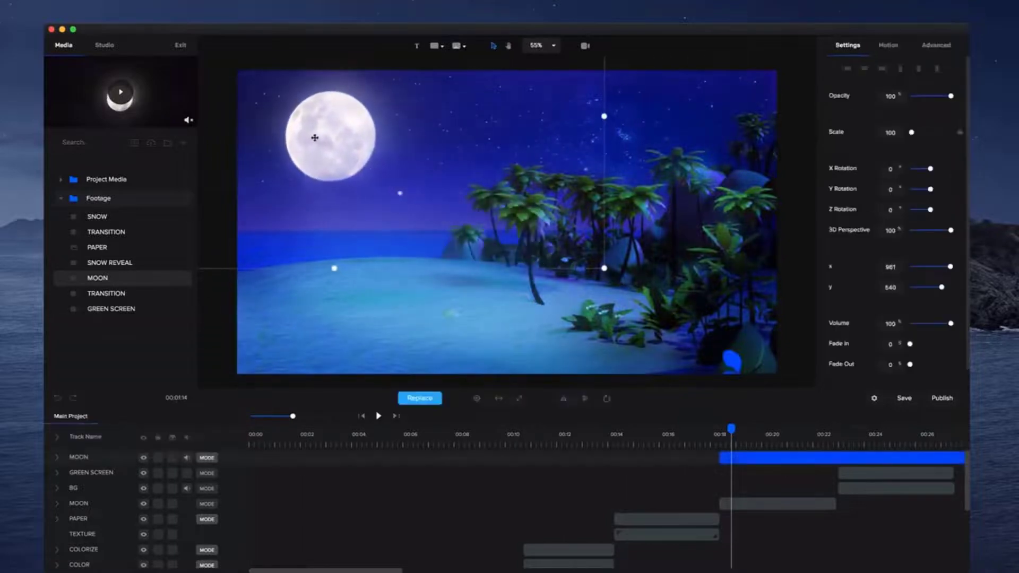
{"action": "left_click", "coordinate": [207, 457]}
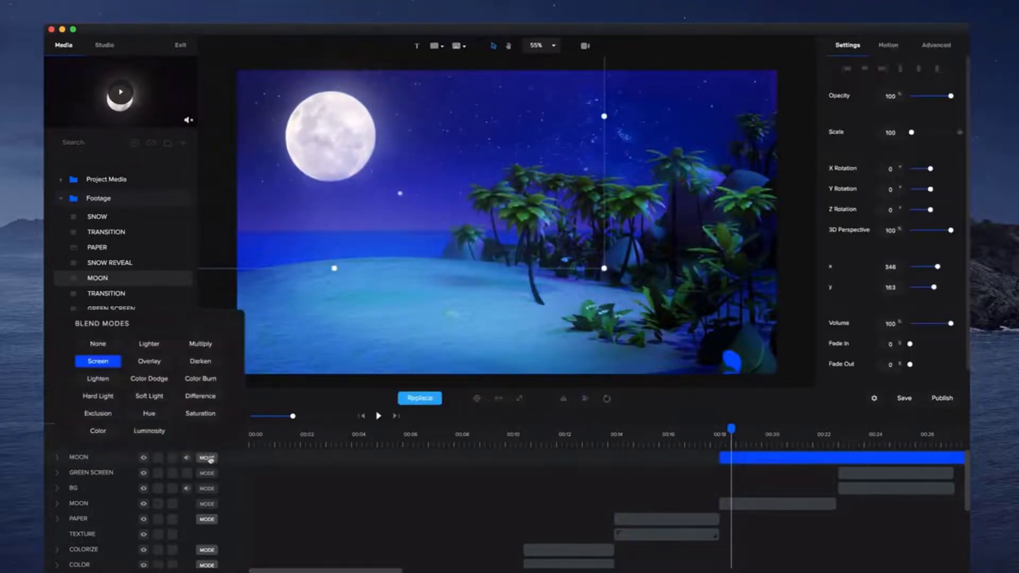
{"action": "left_click", "coordinate": [105, 380]}
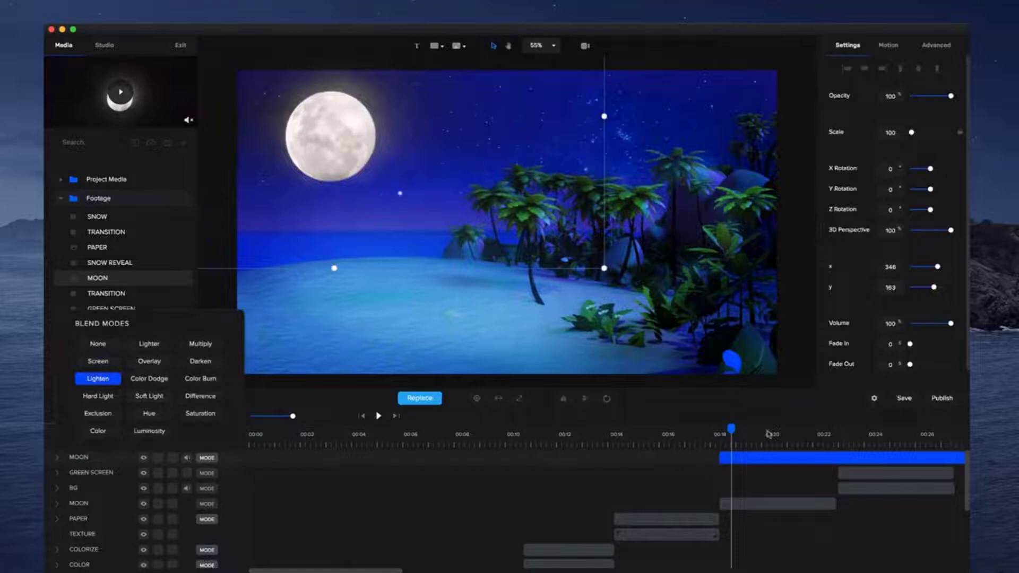
{"action": "left_click", "coordinate": [720, 436]}
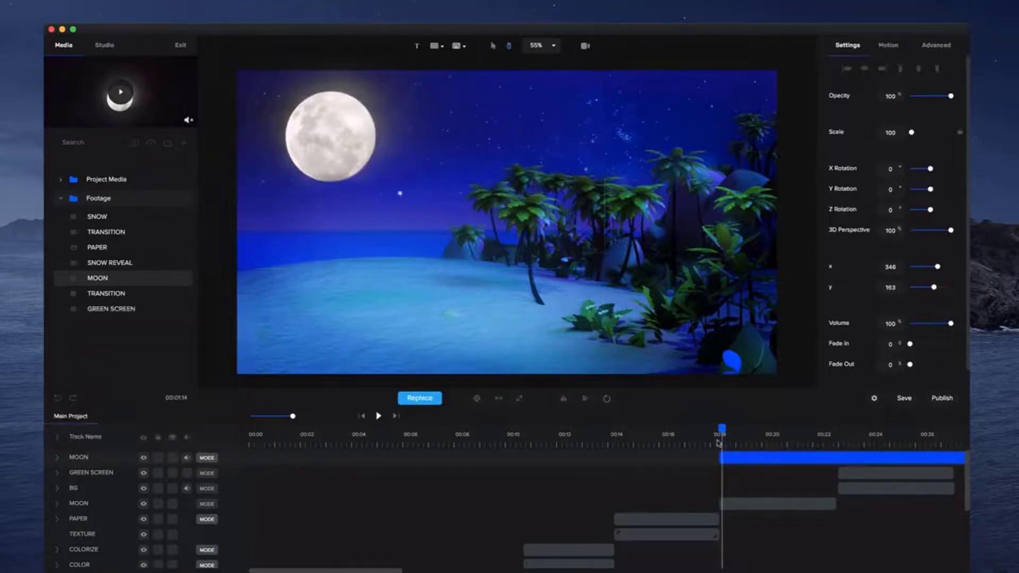
Preview playback from the moon scene, then delete the MOON track and its clip
{"action": "key", "text": "space"}
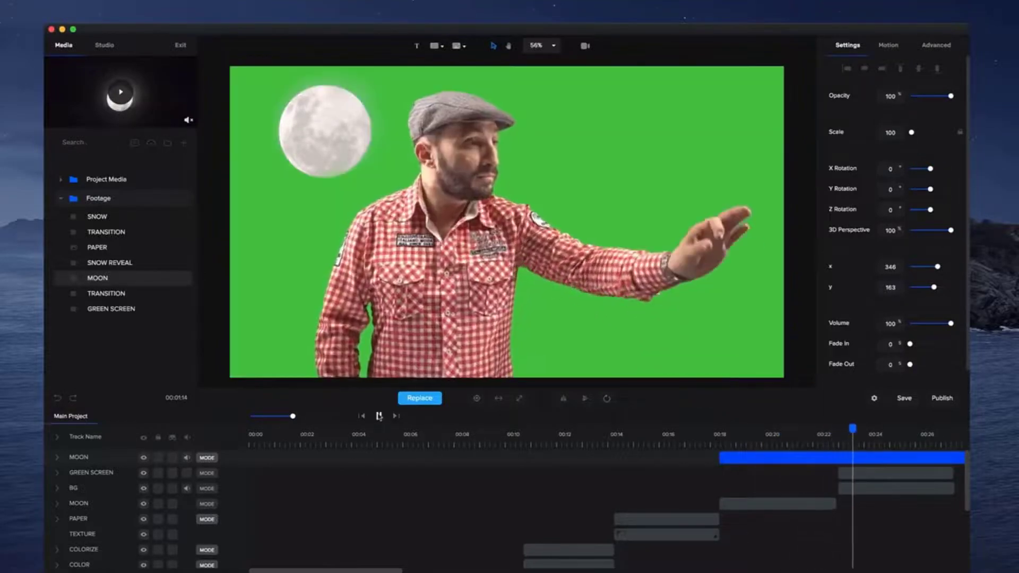
{"action": "left_click", "coordinate": [335, 134]}
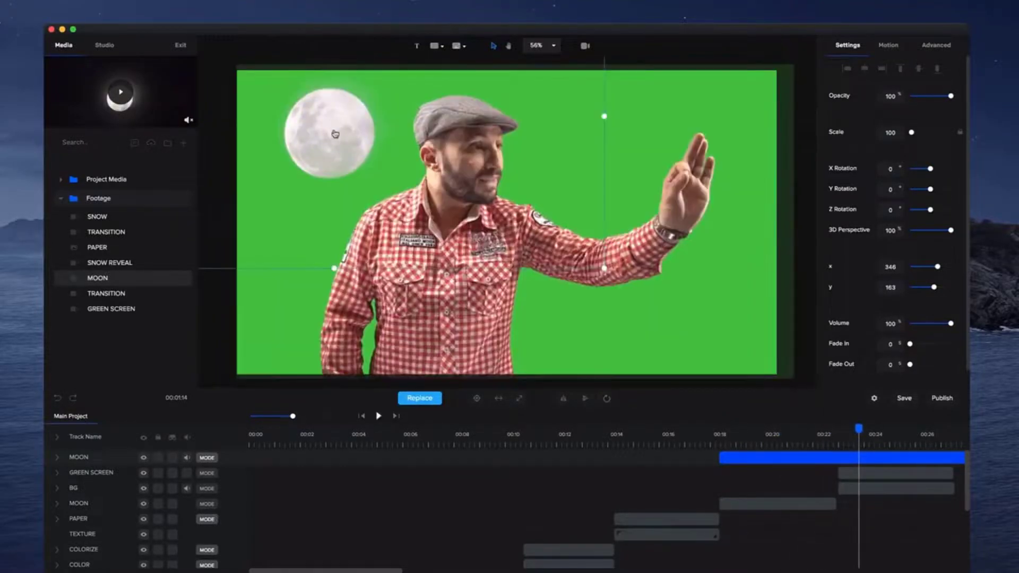
{"action": "left_click", "coordinate": [745, 439]}
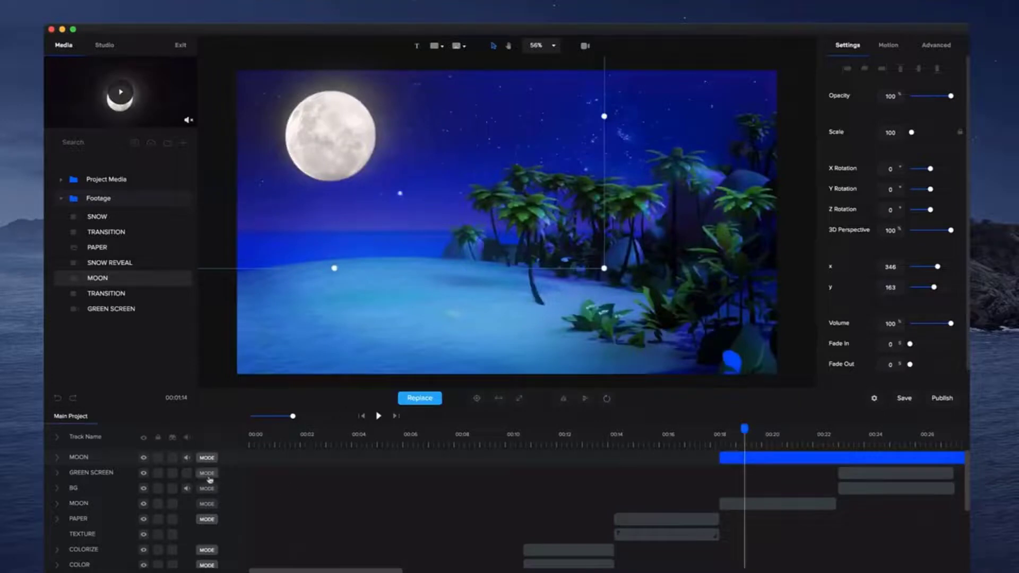
{"action": "key", "text": "Delete"}
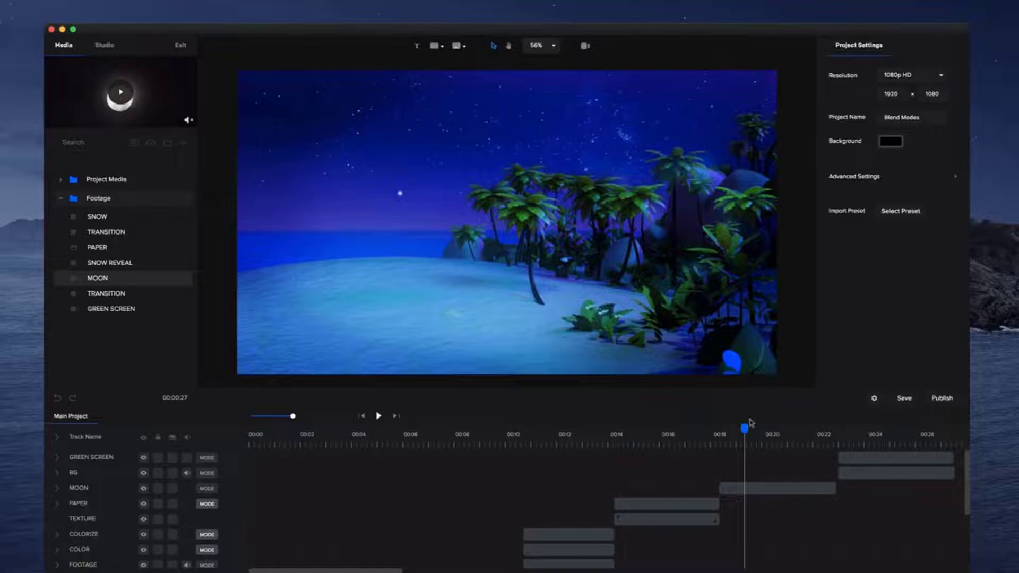
Move the playhead to about 00:23, onto the green-screen clip
{"action": "left_click", "coordinate": [829, 435]}
{"action": "left_click", "coordinate": [842, 437]}
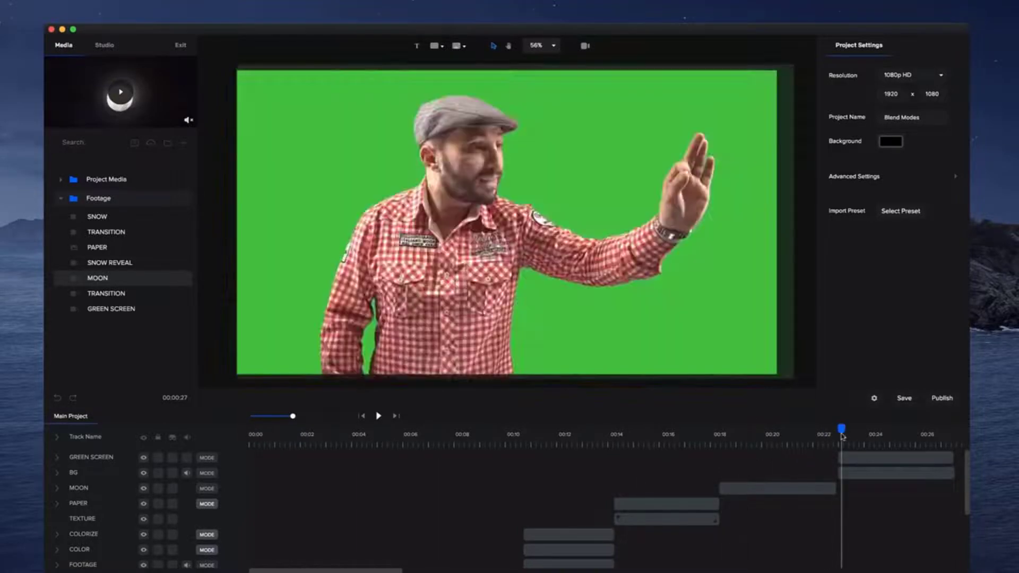
{"action": "left_click", "coordinate": [870, 437]}
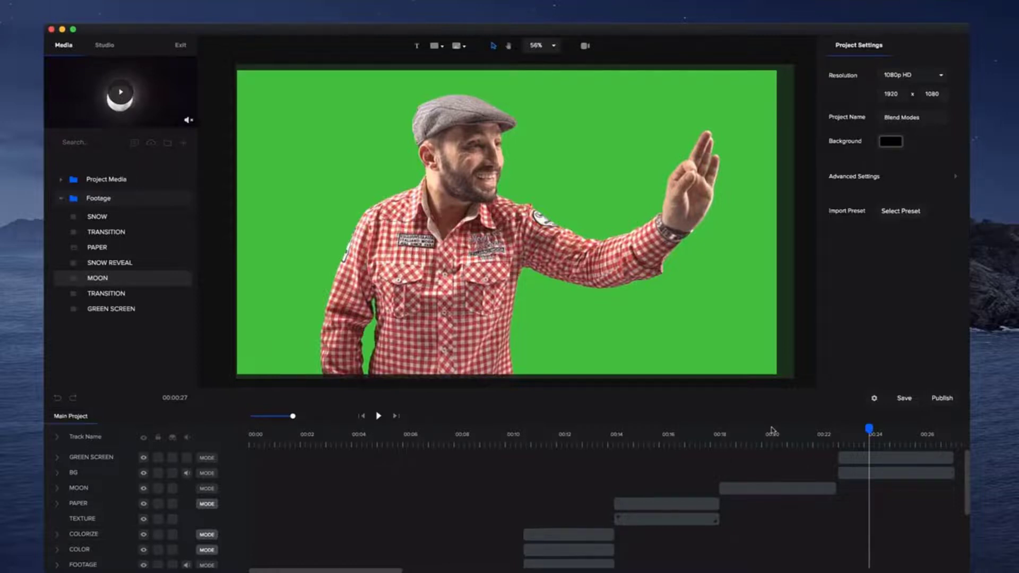
Select the green-screen presenter clip and sample its green backdrop (#3bc93a) in Advanced > Remove Color
{"action": "left_click", "coordinate": [850, 433]}
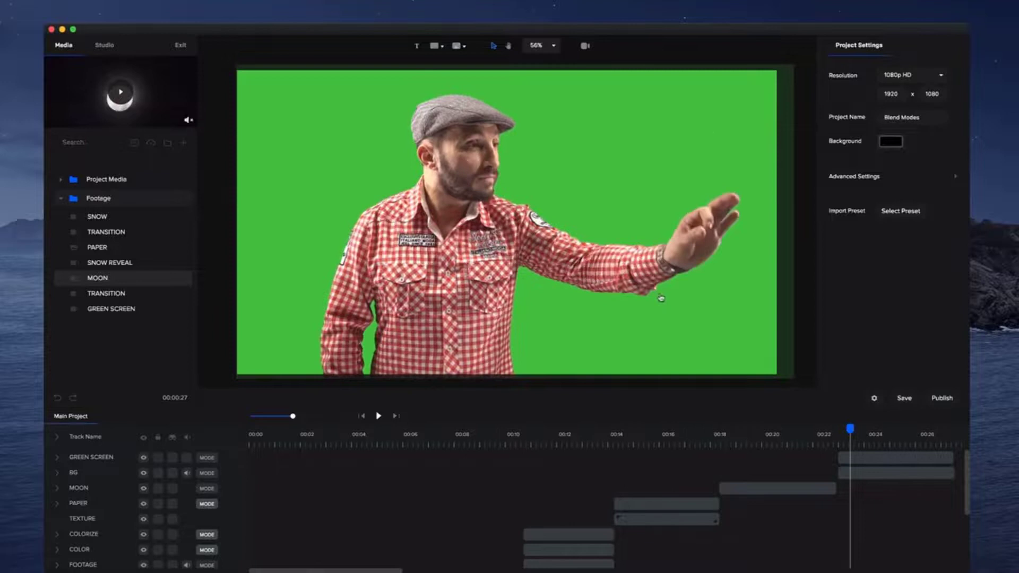
{"action": "left_click", "coordinate": [661, 298]}
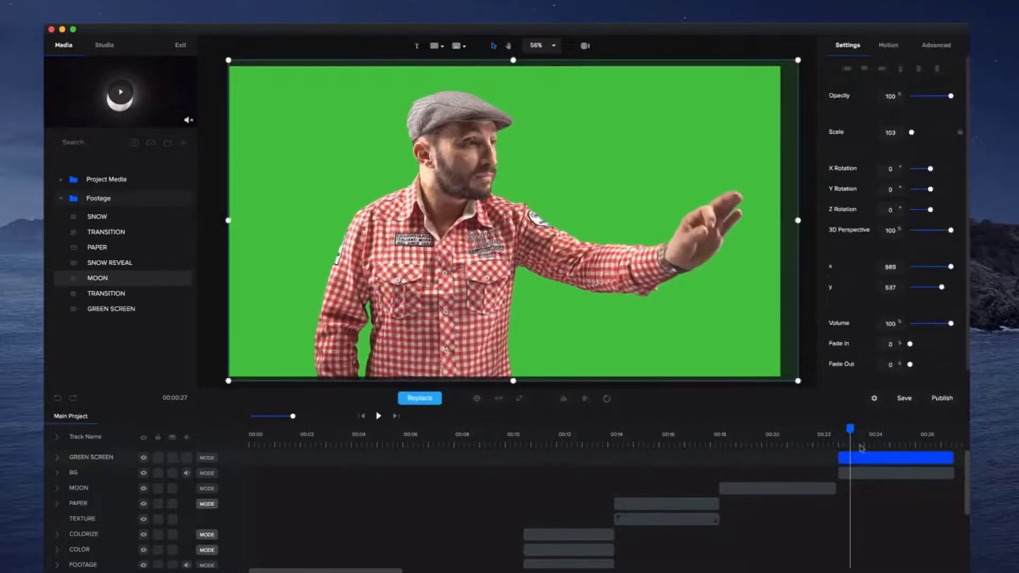
{"action": "left_click", "coordinate": [935, 45]}
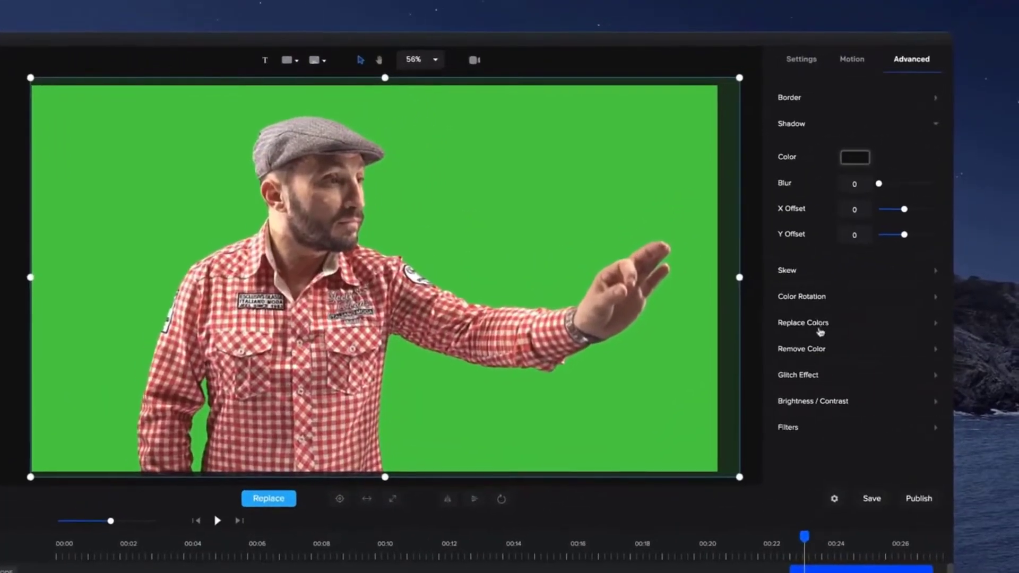
{"action": "left_click", "coordinate": [812, 350]}
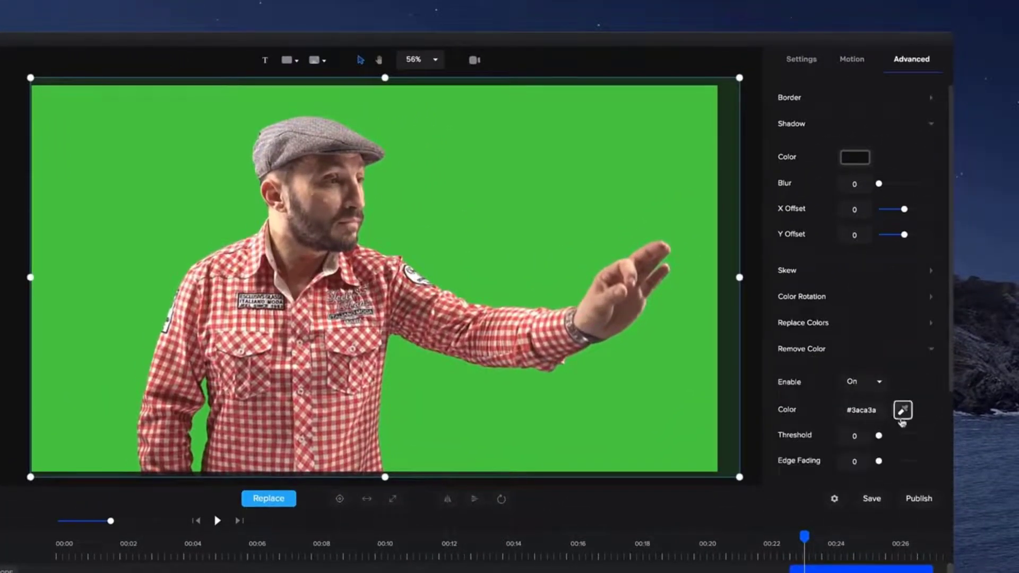
{"action": "left_click", "coordinate": [902, 409]}
{"action": "left_click", "coordinate": [552, 404]}
{"action": "left_click", "coordinate": [528, 408]}
Set the color removal threshold to 5 so the blue patterned background shows through
{"action": "left_click_drag", "start_coordinate": [879, 435], "coordinate": [883, 436]}
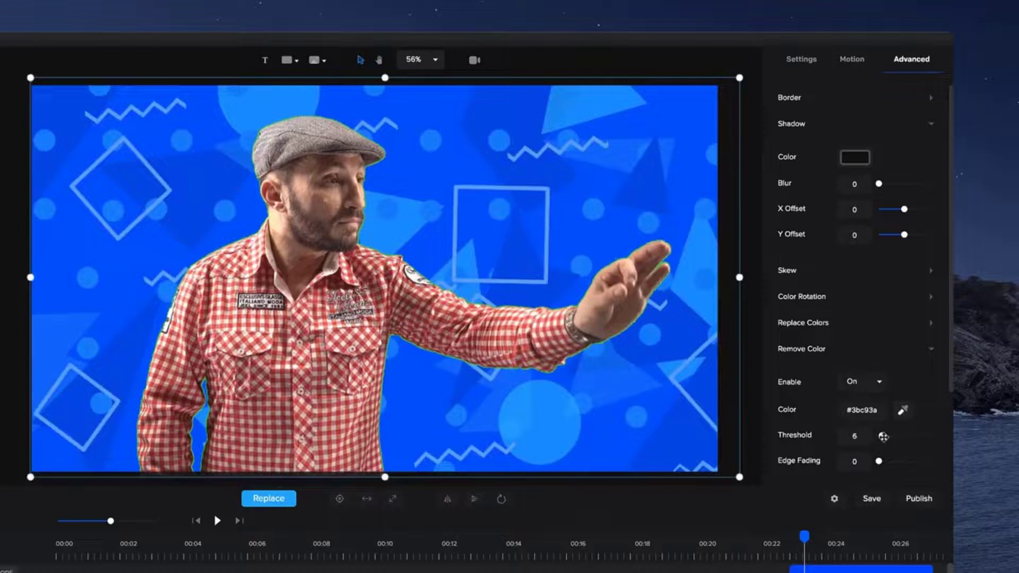
{"action": "scroll", "coordinate": [223, 272], "scroll_direction": "up", "scroll_amount": 3}
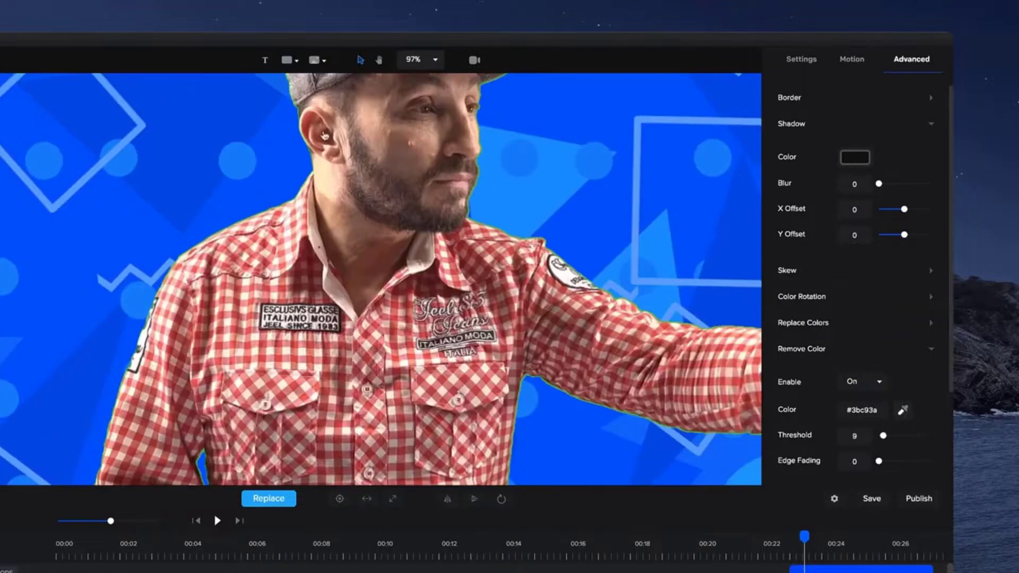
{"action": "scroll", "coordinate": [327, 132], "scroll_direction": "up", "scroll_amount": 2}
{"action": "scroll", "coordinate": [333, 126], "scroll_direction": "down", "scroll_amount": 1}
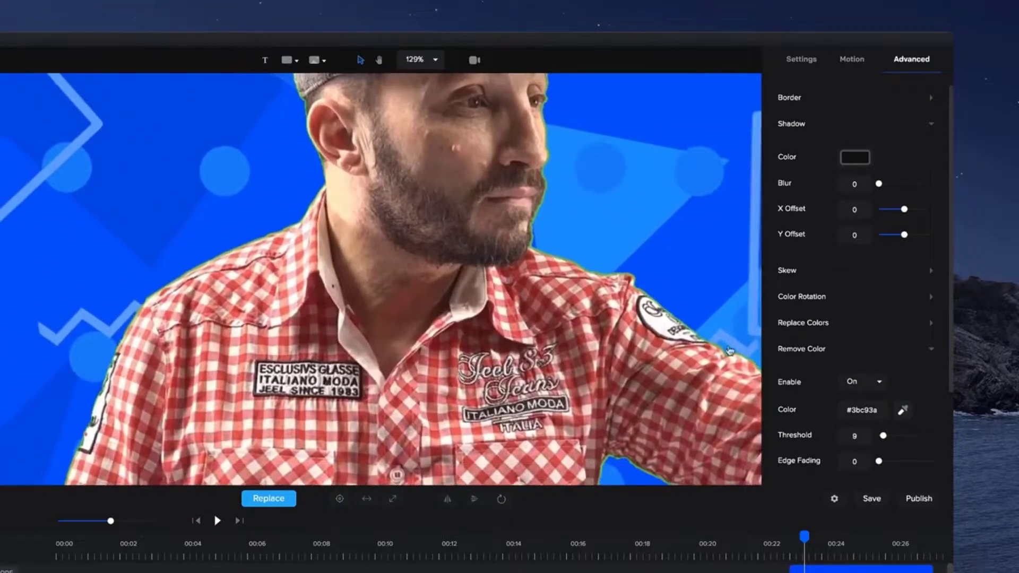
{"action": "left_click_drag", "start_coordinate": [883, 436], "coordinate": [881, 436]}
{"action": "scroll", "coordinate": [580, 191], "scroll_direction": "up", "scroll_amount": 2}
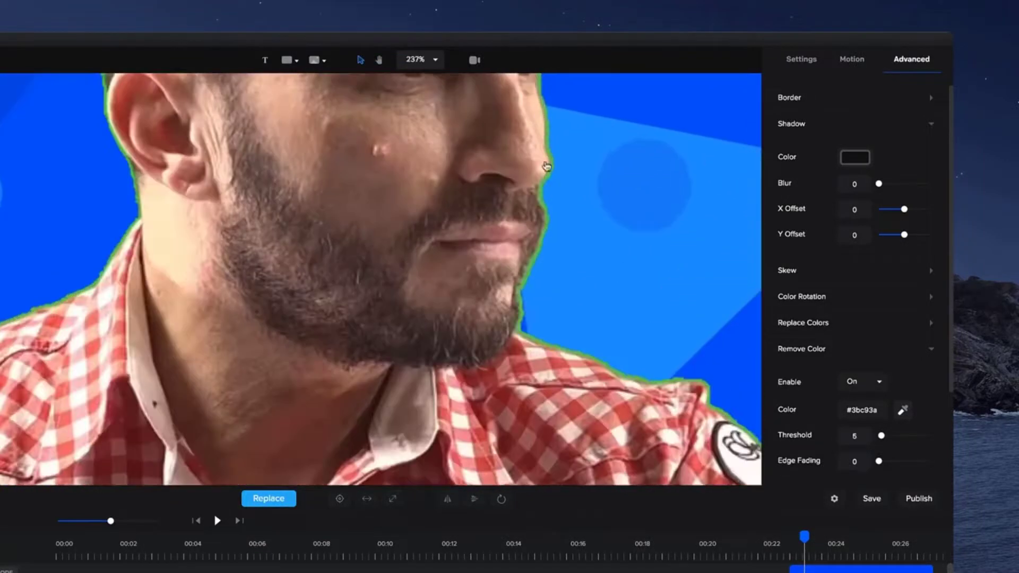
{"action": "scroll", "coordinate": [541, 180], "scroll_direction": "up", "scroll_amount": 2}
{"action": "scroll", "coordinate": [542, 180], "scroll_direction": "down", "scroll_amount": 4}
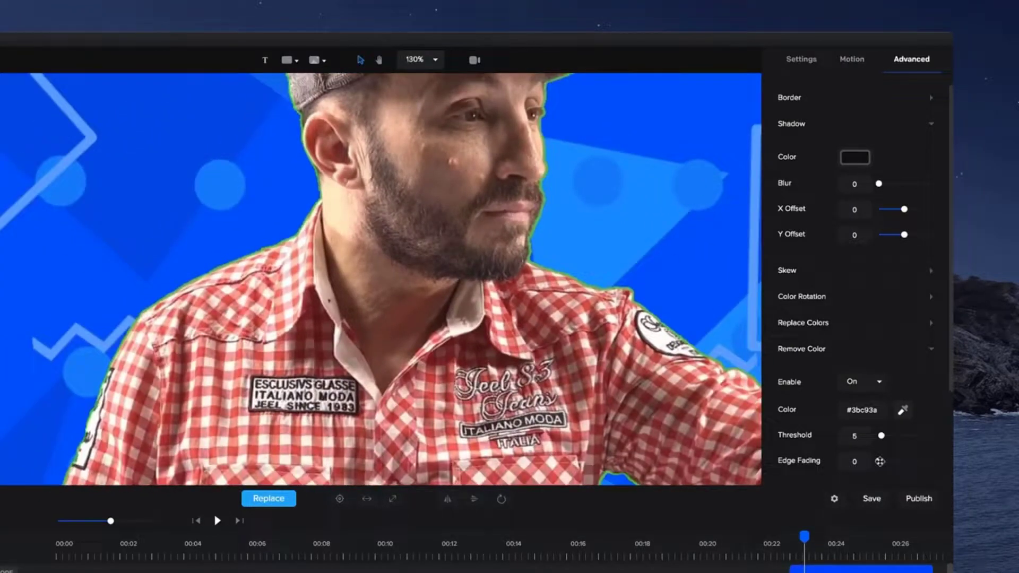
Raise the key's edge fading to 4 and threshold to 7 to soften the green fringe
{"action": "left_click_drag", "start_coordinate": [879, 461], "coordinate": [883, 462]}
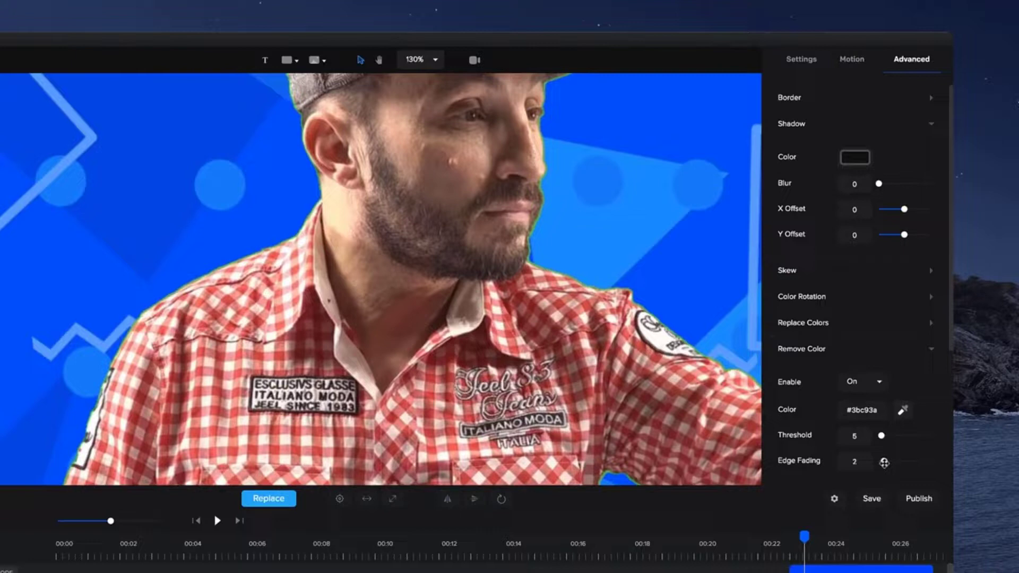
{"action": "scroll", "coordinate": [587, 263], "scroll_direction": "down", "scroll_amount": 8}
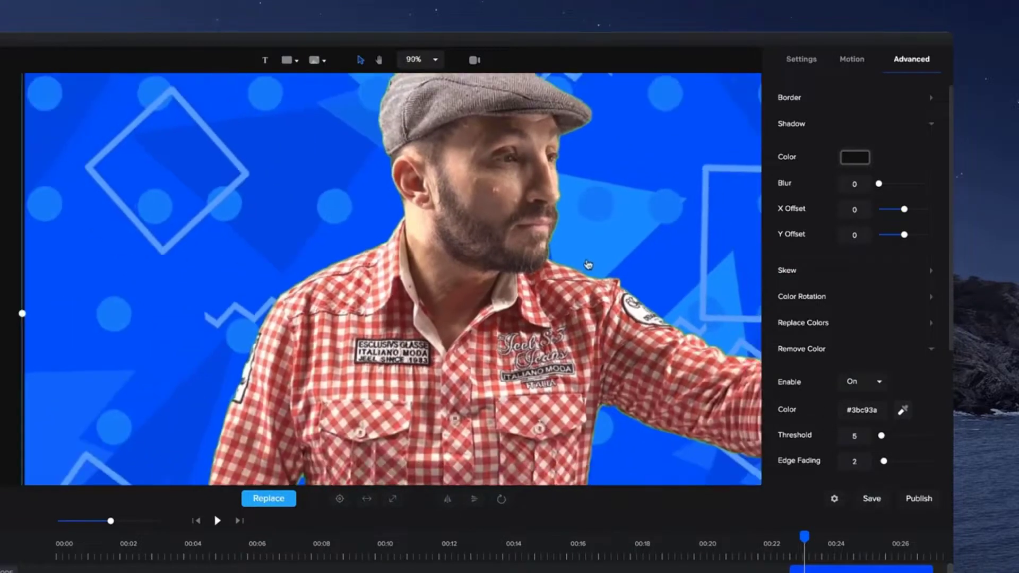
{"action": "scroll", "coordinate": [588, 266], "scroll_direction": "up", "scroll_amount": 3}
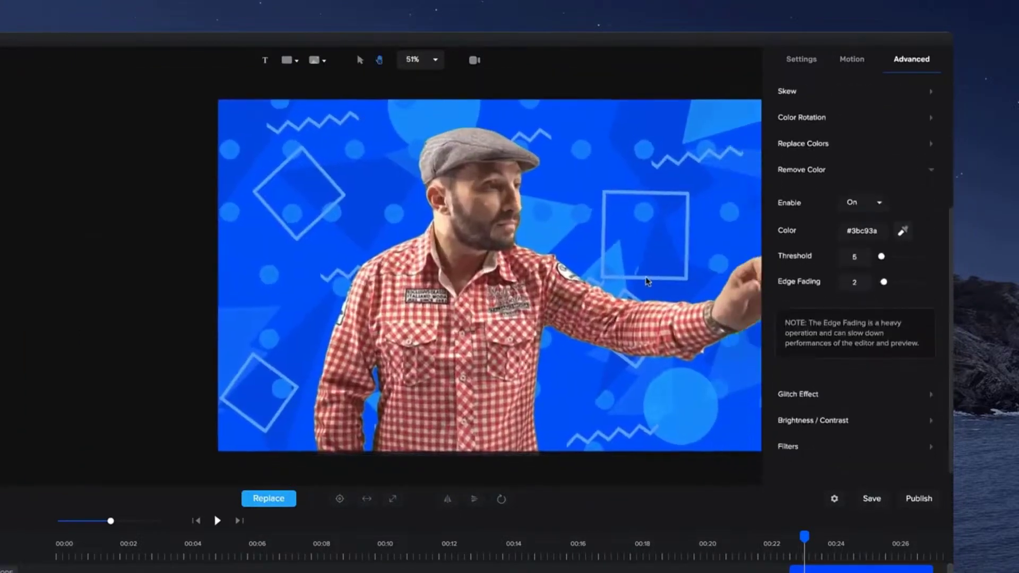
{"action": "scroll", "coordinate": [435, 263], "scroll_direction": "up", "scroll_amount": 1}
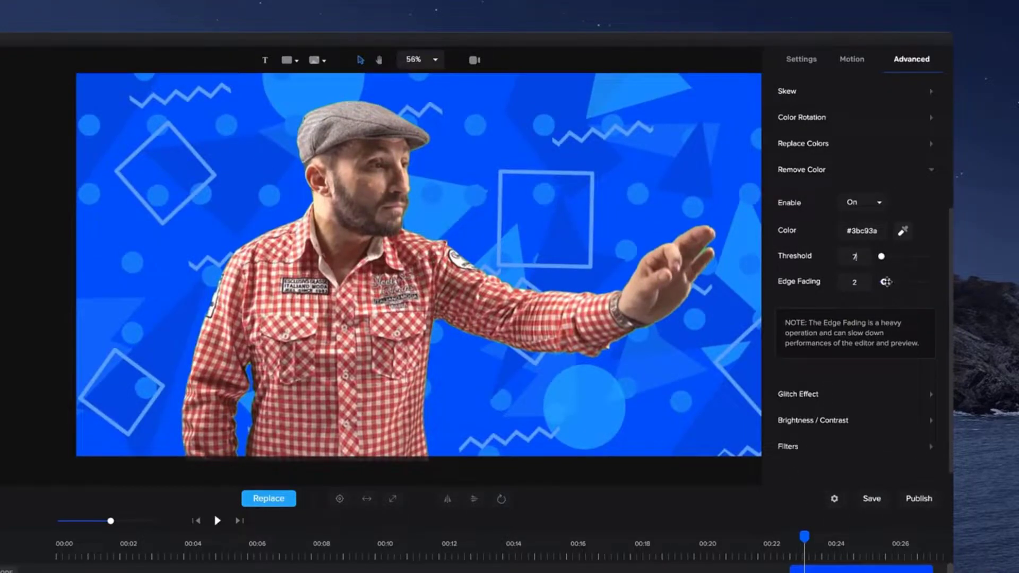
{"action": "left_click", "coordinate": [885, 283]}
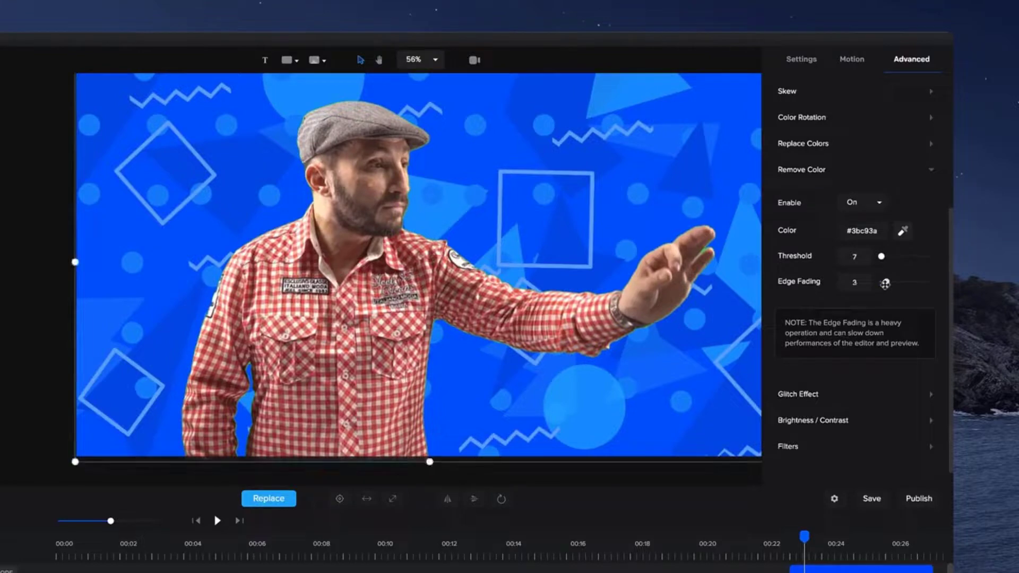
{"action": "scroll", "coordinate": [492, 279], "scroll_direction": "up", "scroll_amount": 3}
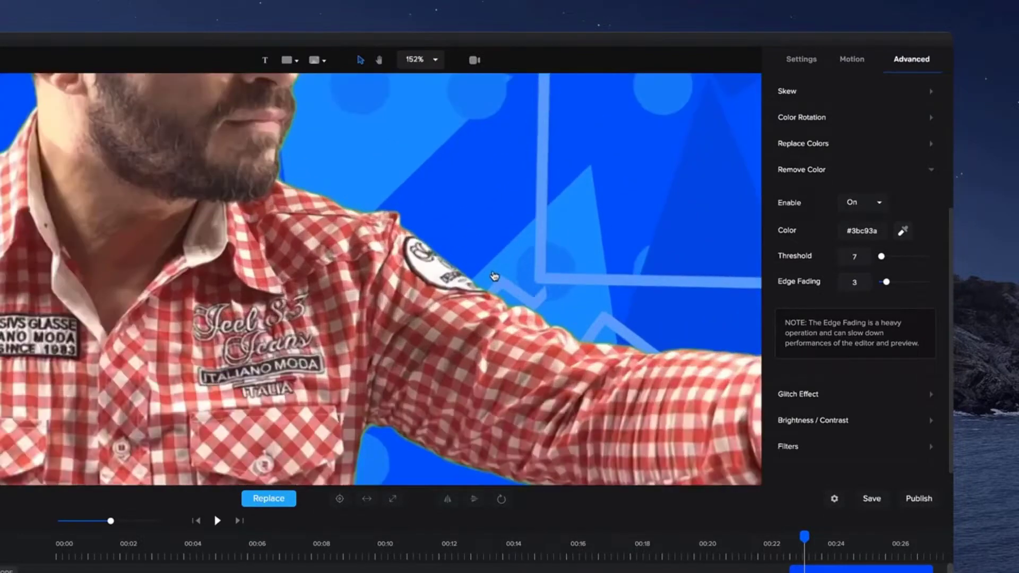
{"action": "scroll", "coordinate": [492, 280], "scroll_direction": "down", "scroll_amount": 4}
{"action": "scroll", "coordinate": [491, 279], "scroll_direction": "down", "scroll_amount": 1}
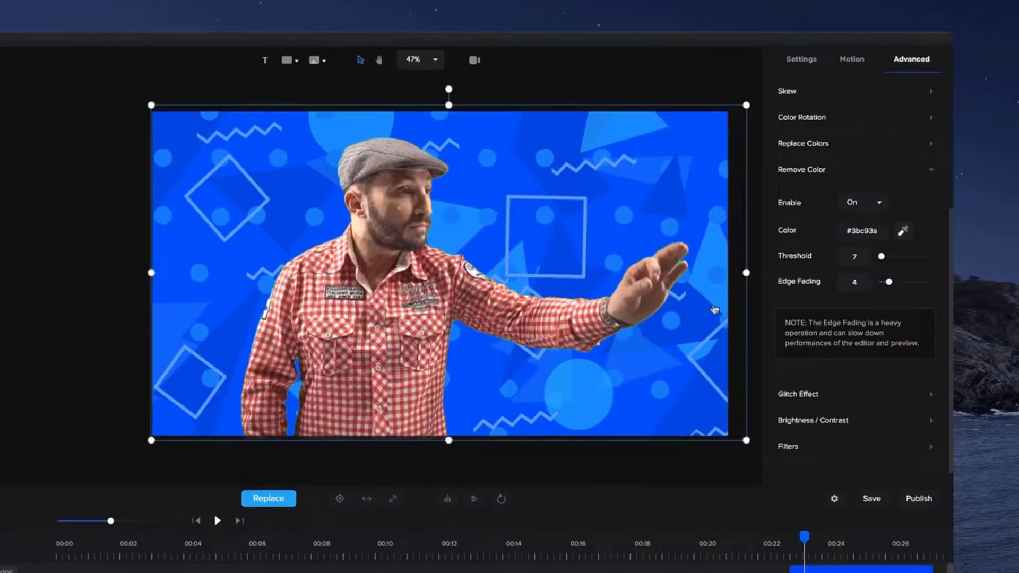
Change the project canvas width to 1080, making it a 1080 × 1080 square
{"action": "left_click", "coordinate": [840, 506]}
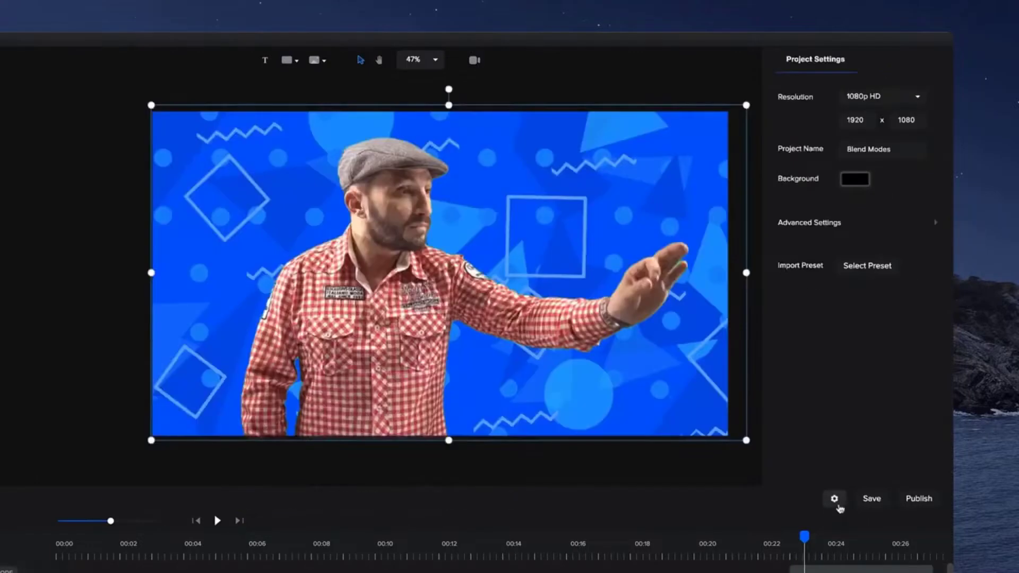
{"action": "left_click_drag", "start_coordinate": [864, 120], "coordinate": [845, 121]}
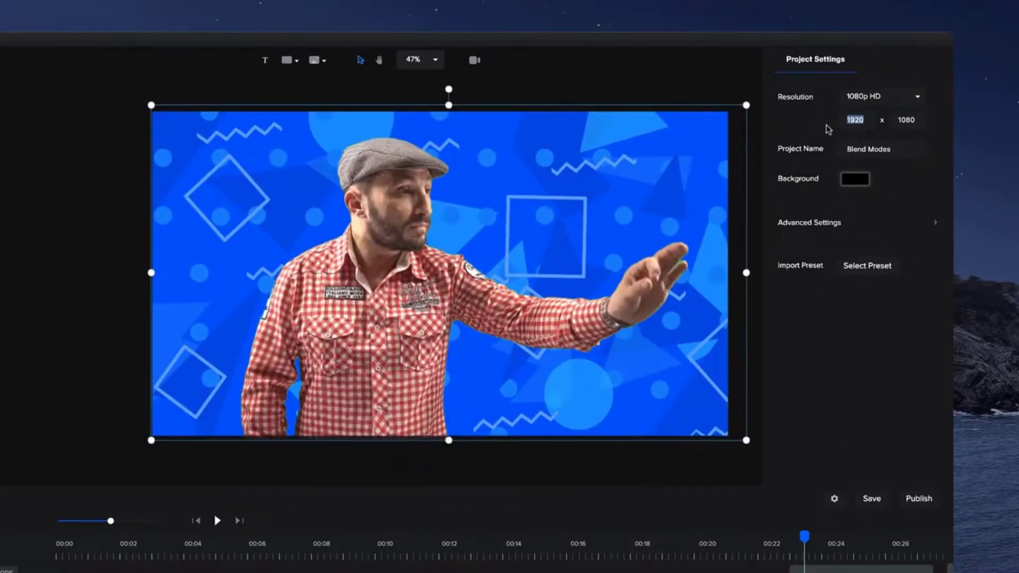
{"action": "type", "text": "10"}
{"action": "key", "text": "Return"}
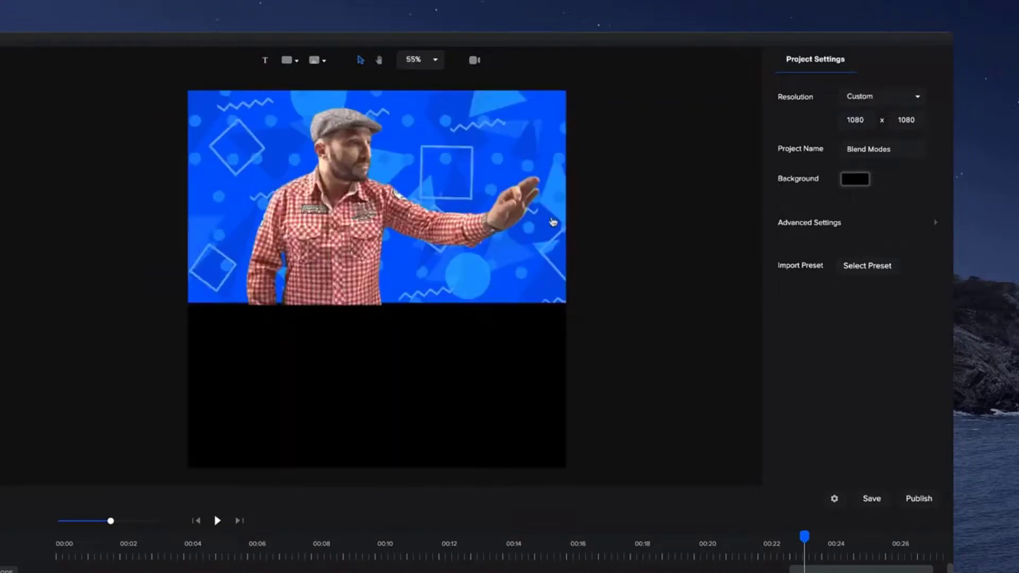
Scale the presenter video up to fill the square canvas and reposition it
{"action": "left_click", "coordinate": [553, 222]}
{"action": "left_click_drag", "start_coordinate": [565, 303], "coordinate": [532, 476]}
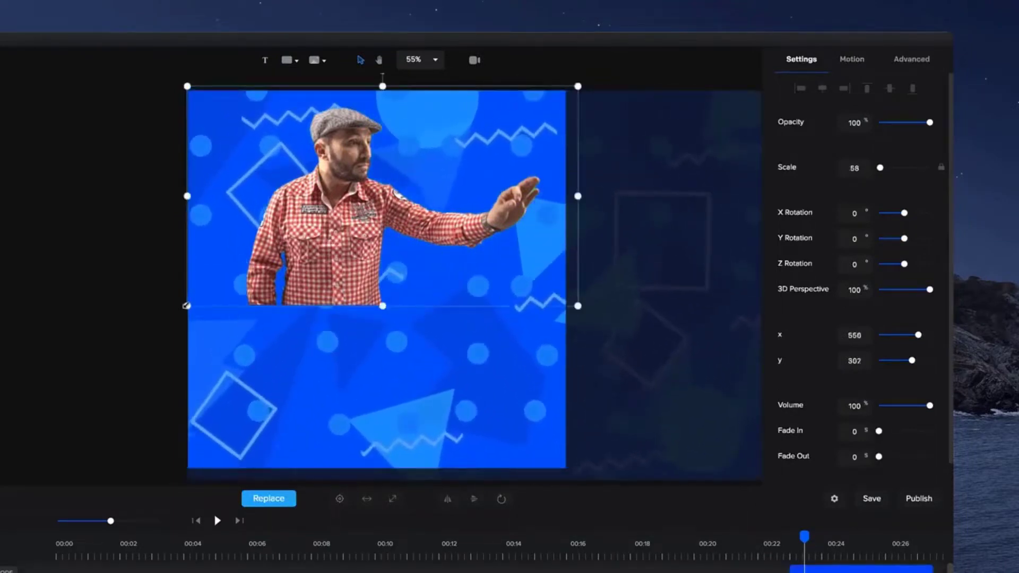
{"action": "left_click_drag", "start_coordinate": [186, 305], "coordinate": [5, 456]}
{"action": "left_click_drag", "start_coordinate": [204, 353], "coordinate": [396, 363]}
Select the COLORIZE, COLOR, FOOTAGE, TRANSITION and TRANSITIONS clips at 00:12 and resize them together
{"action": "left_click", "coordinate": [459, 552]}
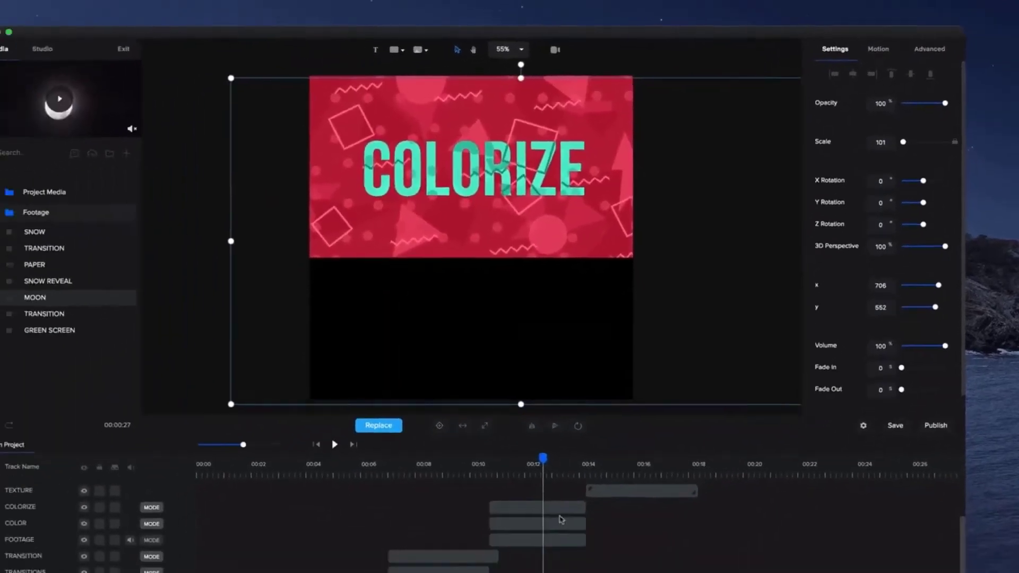
{"action": "left_click", "coordinate": [583, 474]}
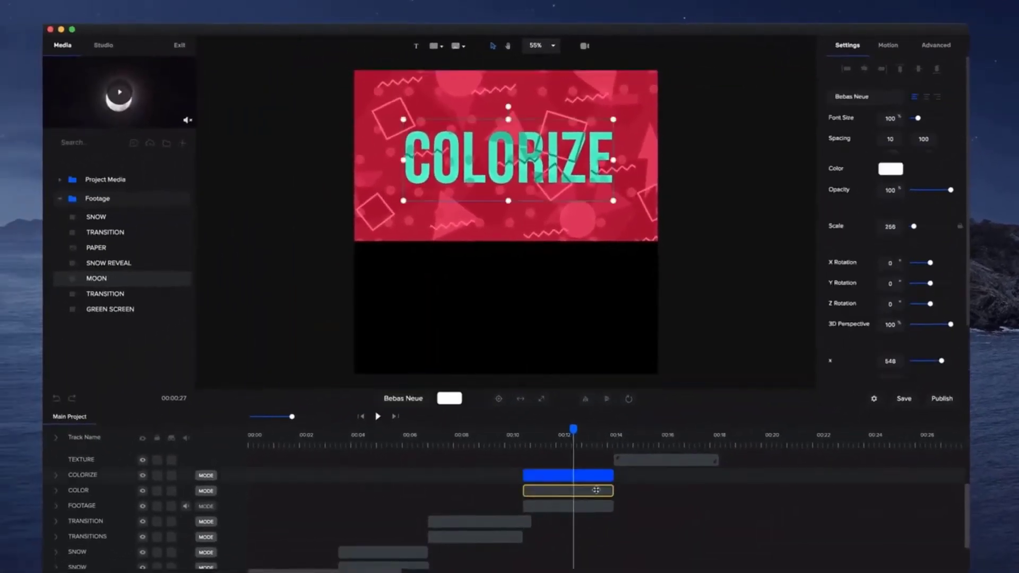
{"action": "left_click", "coordinate": [596, 490], "text": "shift"}
{"action": "left_click", "coordinate": [554, 505], "text": "shift"}
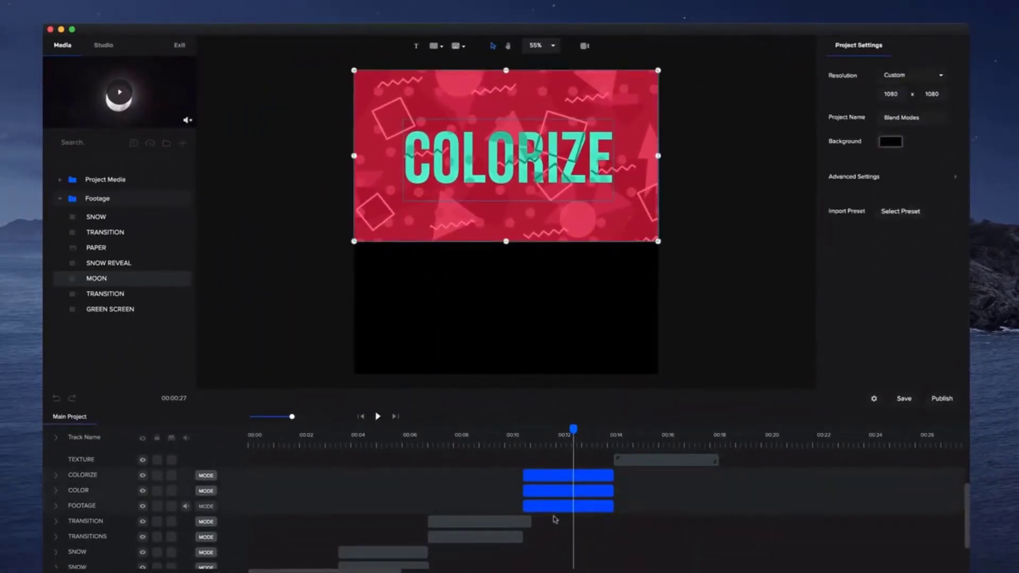
{"action": "left_click", "coordinate": [518, 521], "text": "shift"}
{"action": "left_click", "coordinate": [503, 536], "text": "shift"}
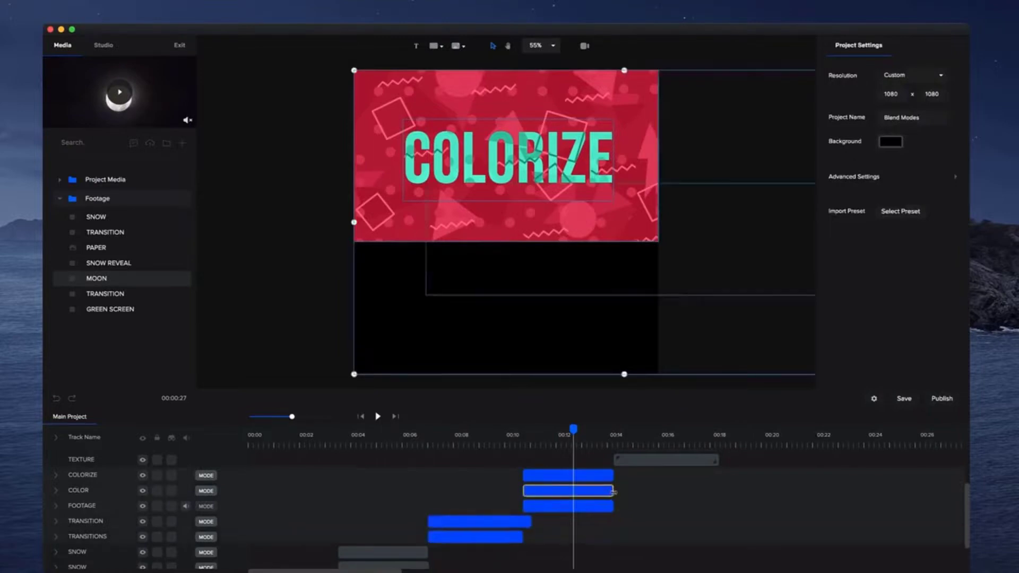
{"action": "mouse_move", "coordinate": [613, 492]}
{"action": "left_mouse_down"}
{"action": "mouse_move", "coordinate": [578, 493]}
{"action": "mouse_move", "coordinate": [656, 495]}
{"action": "mouse_move", "coordinate": [626, 497]}
{"action": "mouse_move", "coordinate": [610, 475]}
{"action": "left_mouse_up"}
Reselect just the FOOTAGE, COLOR and COLORIZE clips
{"action": "left_click", "coordinate": [610, 507]}
{"action": "left_click", "coordinate": [616, 490], "text": "shift"}
{"action": "left_click", "coordinate": [624, 475], "text": "shift"}
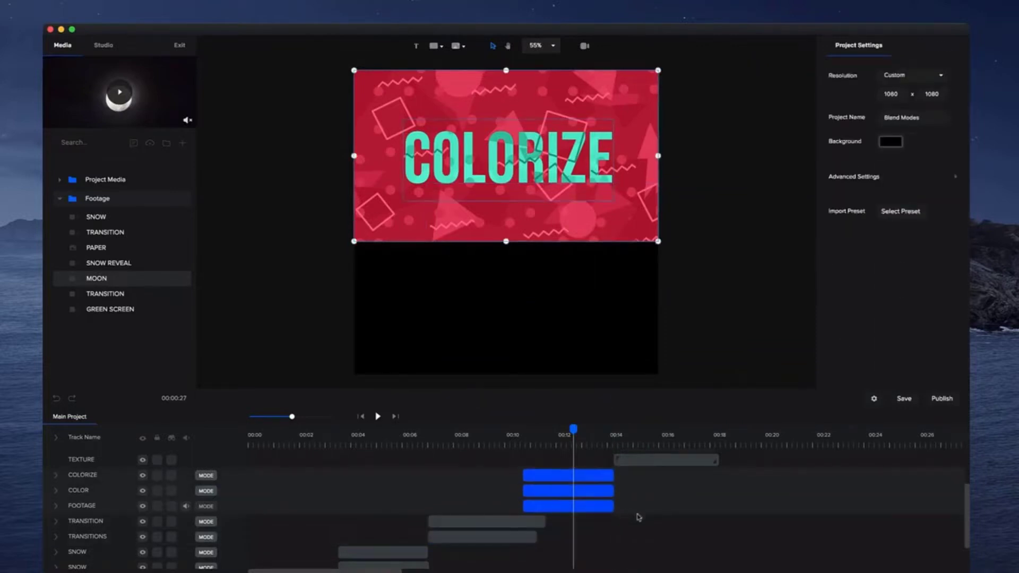